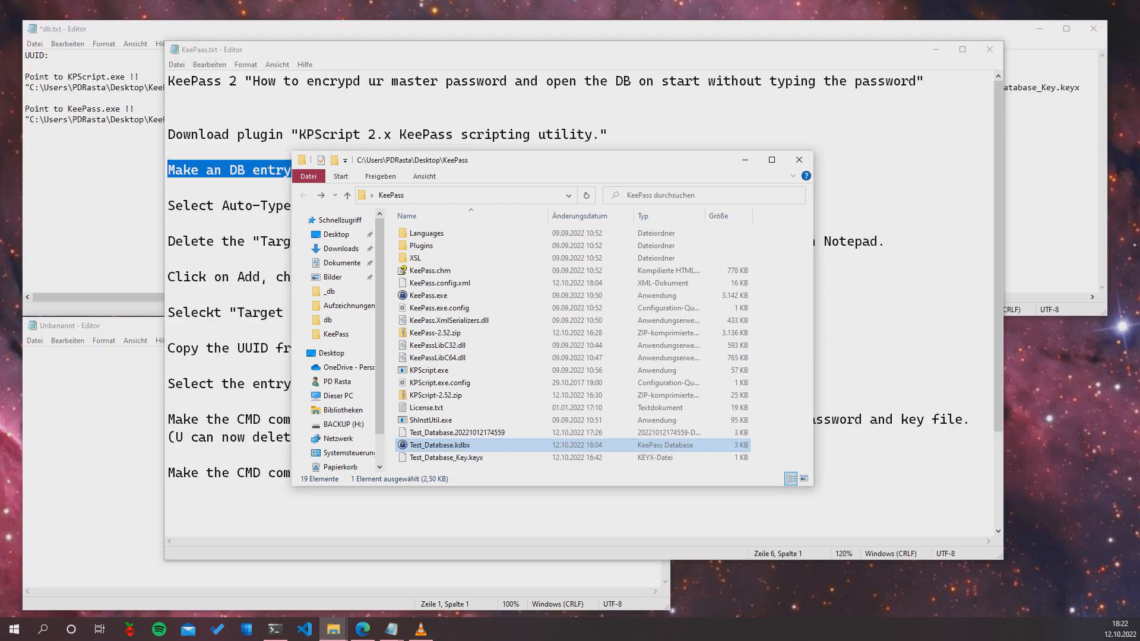
# Open Test_Database.kdbx from Explorer and unlock it with its master password
pyautogui.click(440, 445)
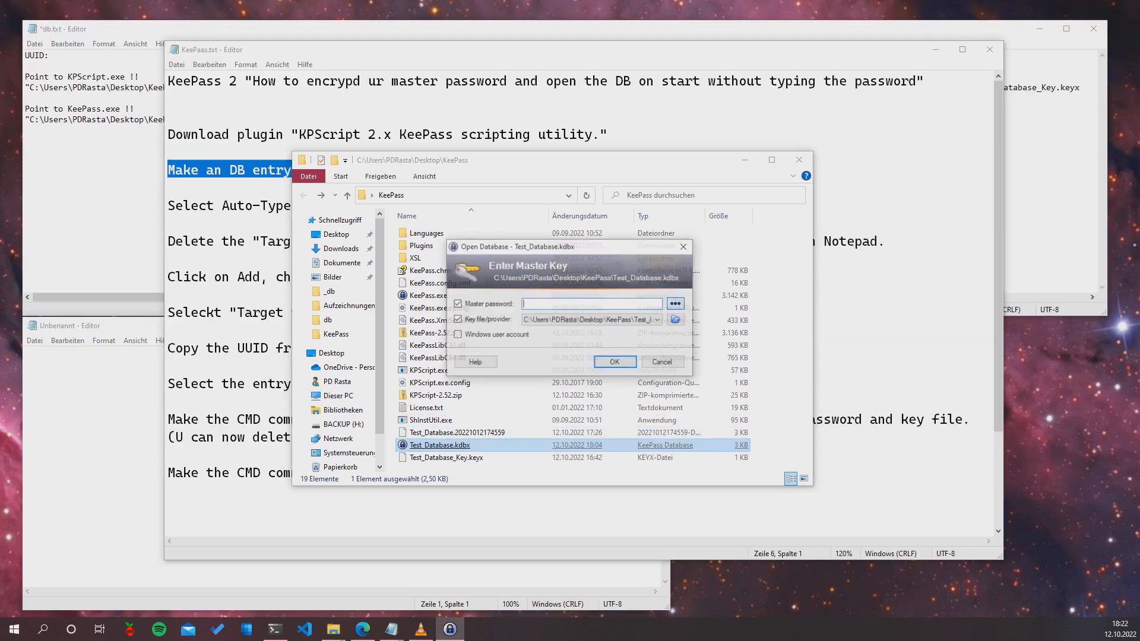
pyautogui.write('12345')
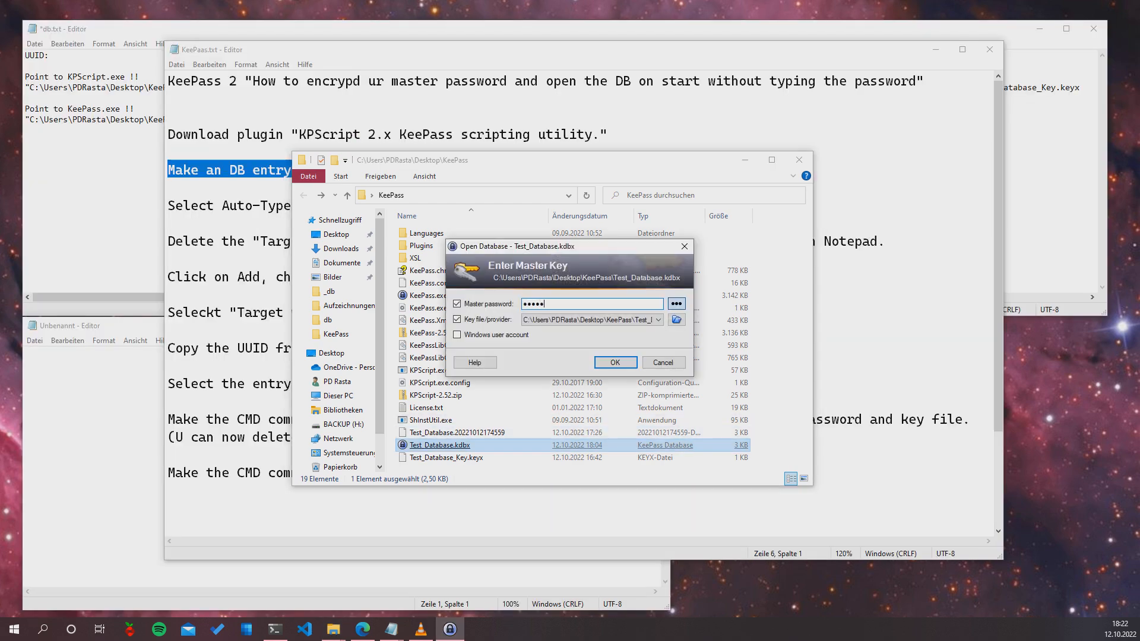
pyautogui.write('67890')
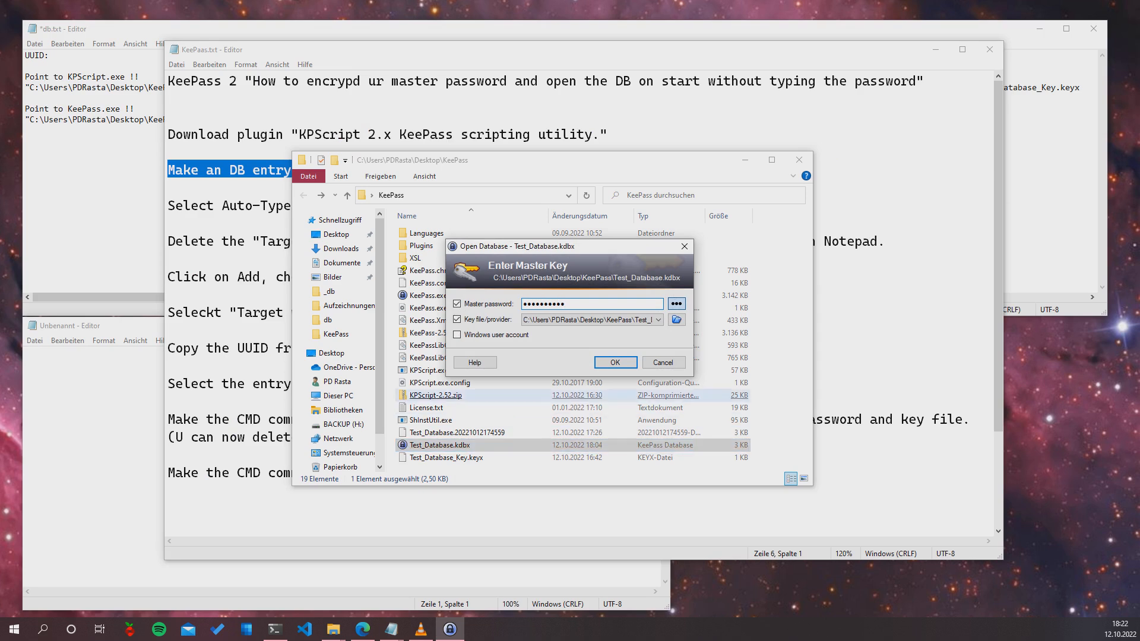
pyautogui.press('Return')
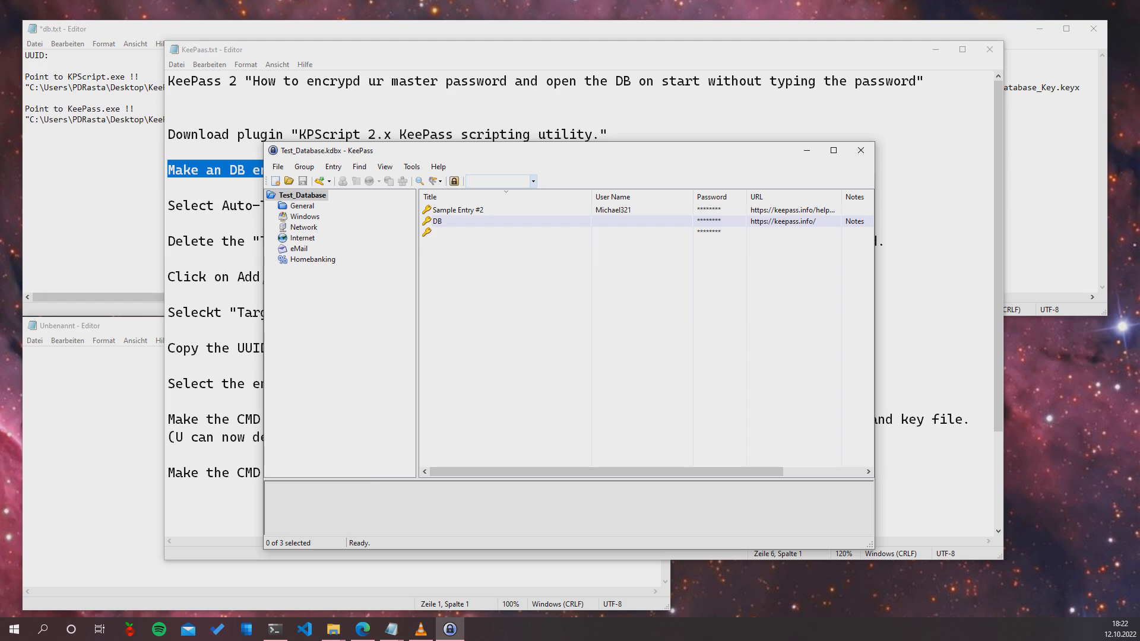
# Open the DB entry and enter the database's master password as its password
pyautogui.doubleClick(475, 222)
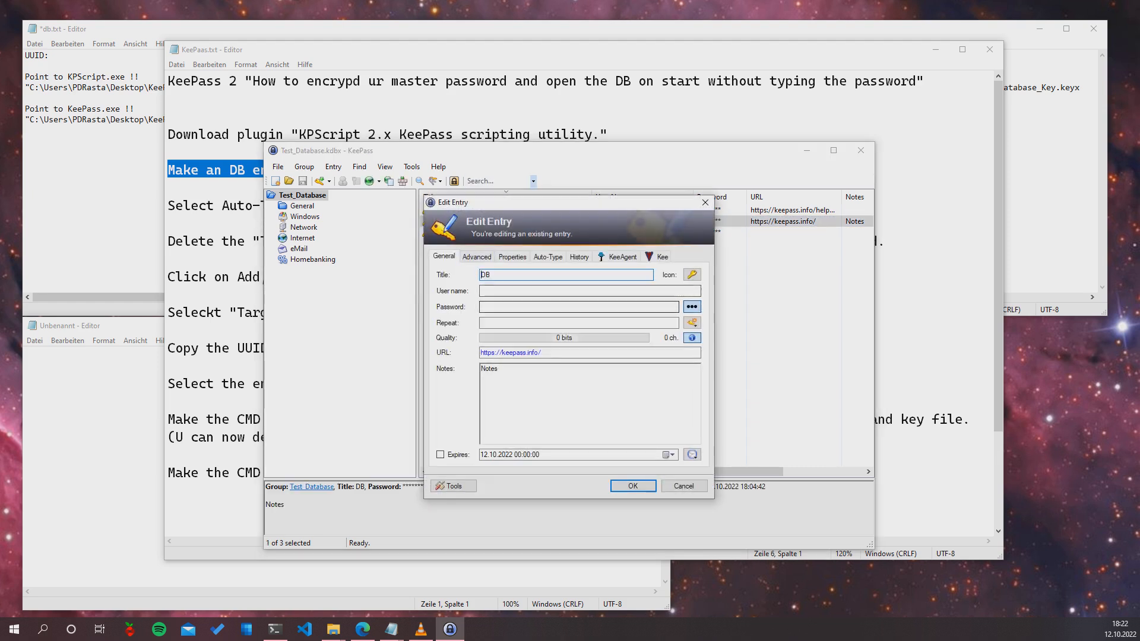
pyautogui.click(558, 307)
pyautogui.write('12345678')
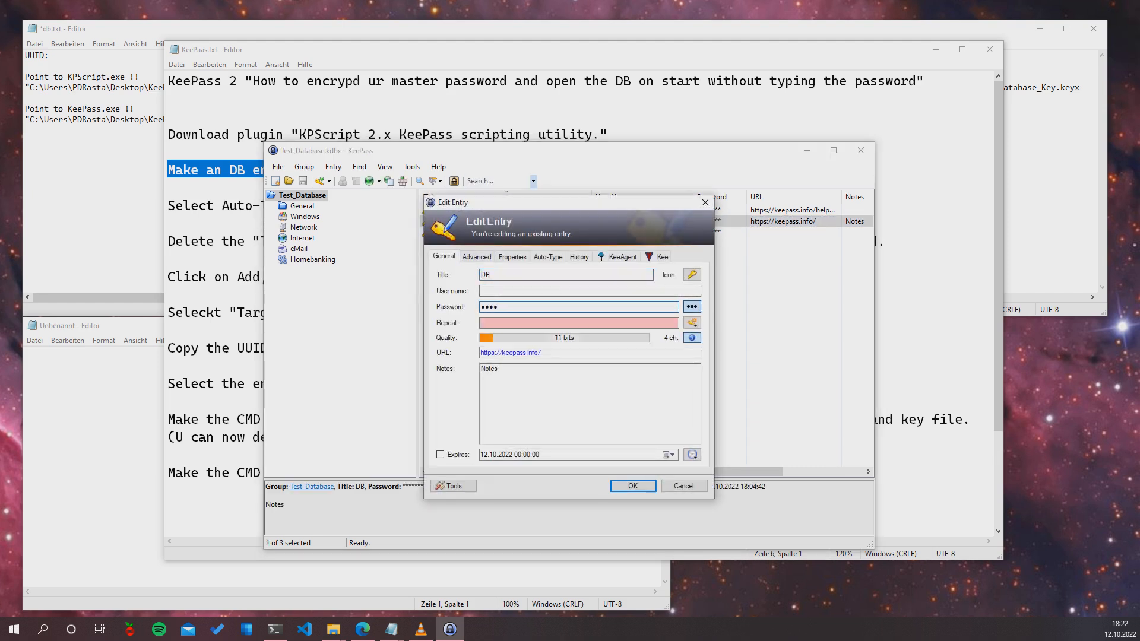
pyautogui.write('90')
# Verify the typed password, view the entry's Auto-Type settings, then return to the KeePaas.txt instructions
pyautogui.click(692, 306)
pyautogui.click(691, 306)
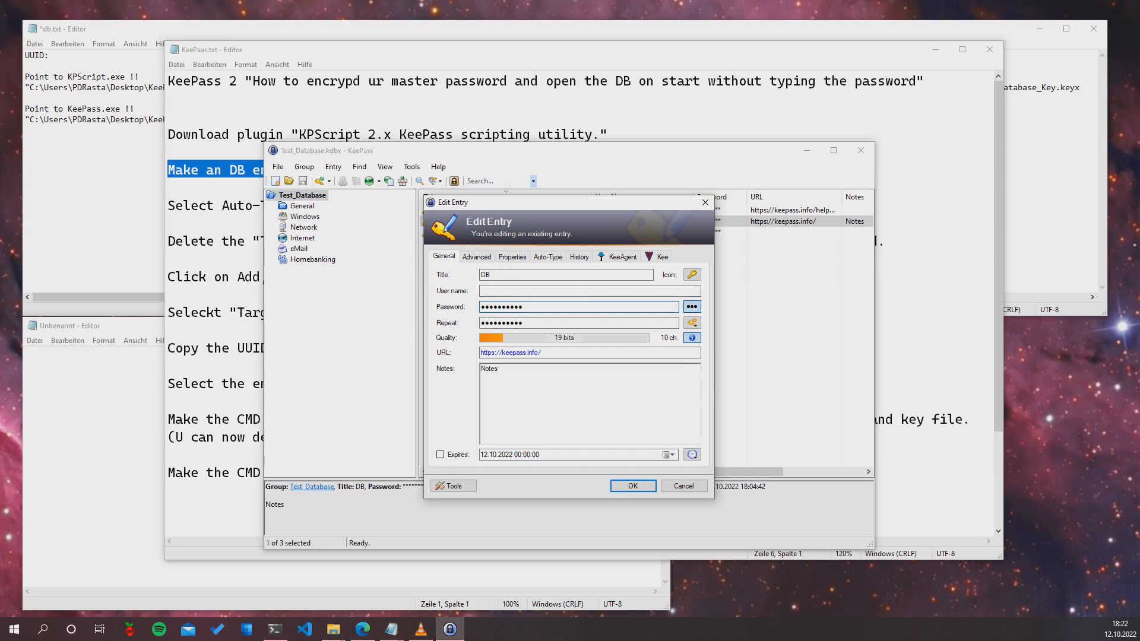
pyautogui.click(547, 257)
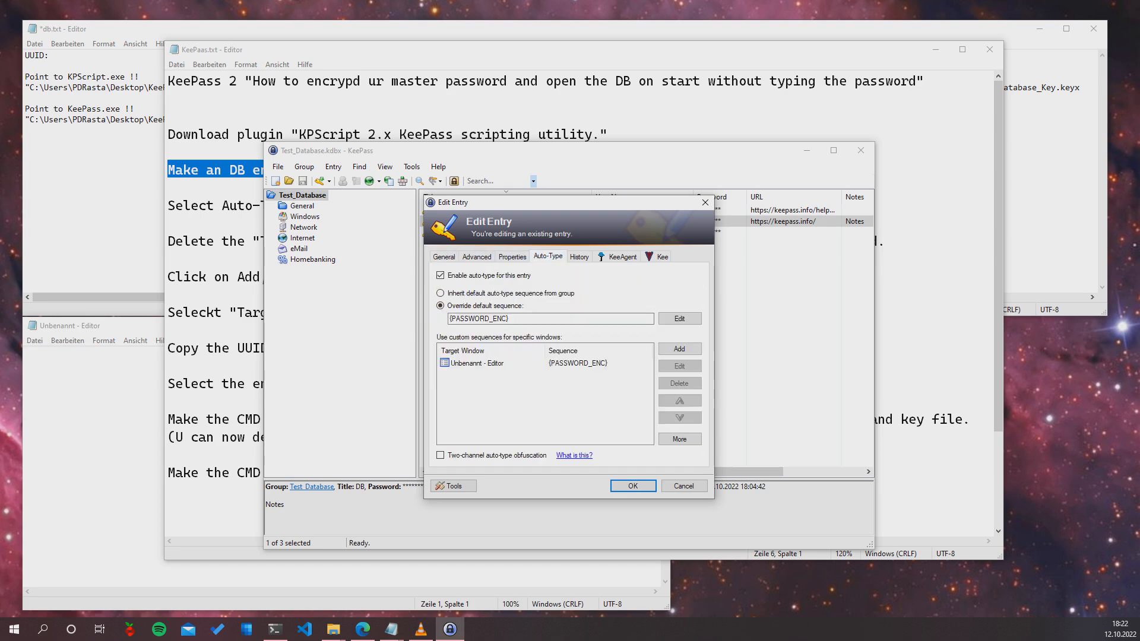
pyautogui.click(215, 223)
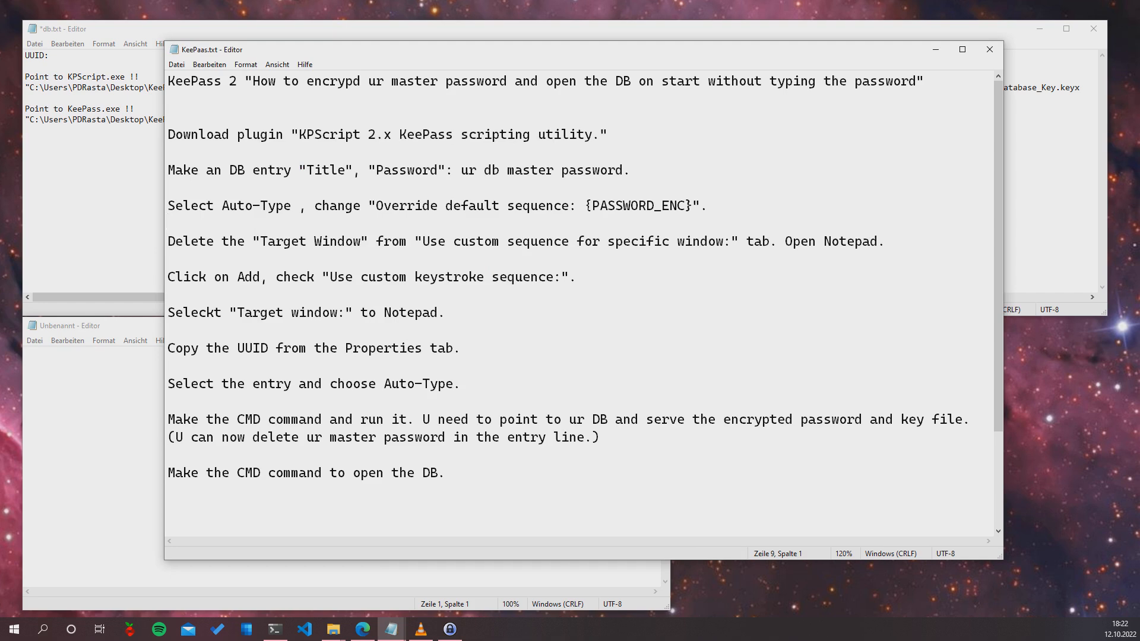
# In the DB entry's Auto-Type settings, select the Unbenannt - Editor {PASSWORD_ENC} sequence for editing
pyautogui.hotkey('shift', 'Up')
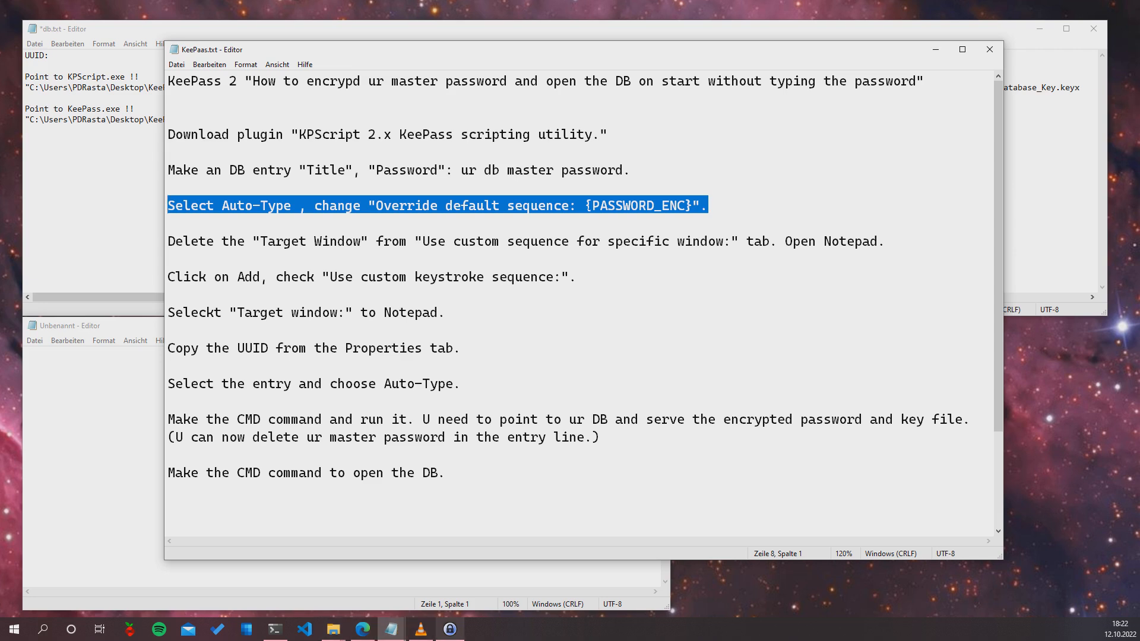
pyautogui.click(450, 628)
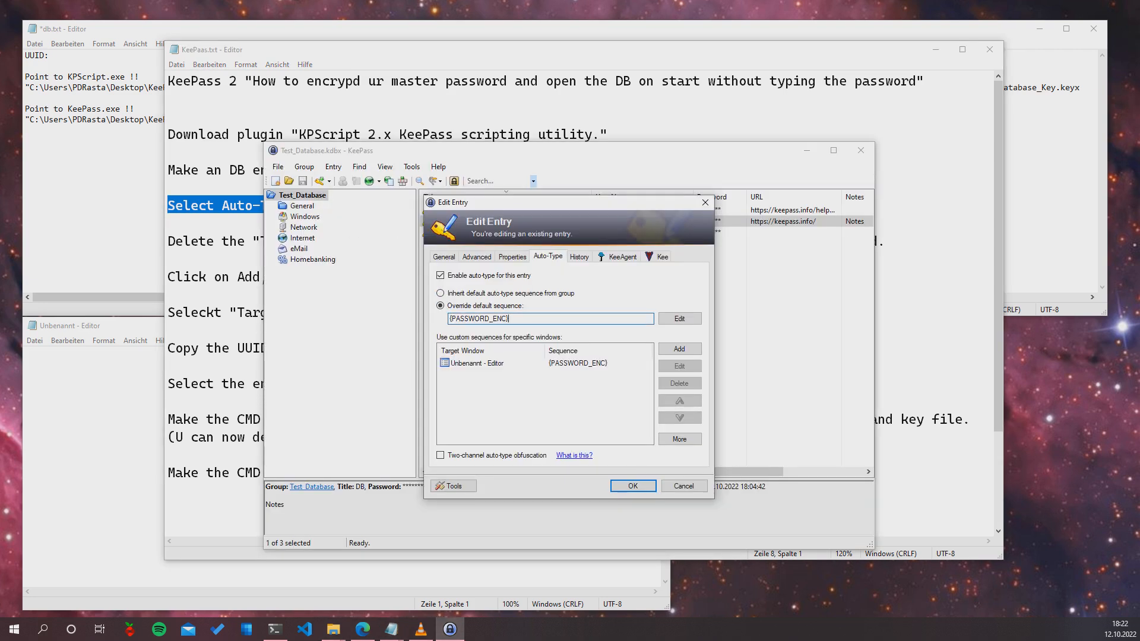
pyautogui.doubleClick(479, 319)
pyautogui.click(477, 363)
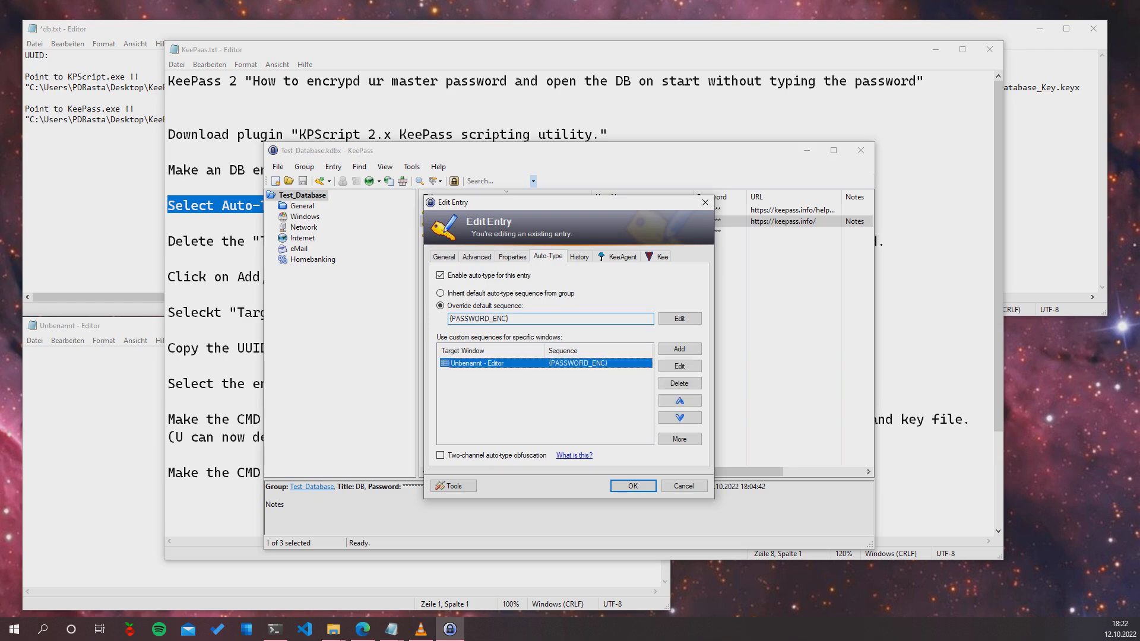
pyautogui.click(89, 326)
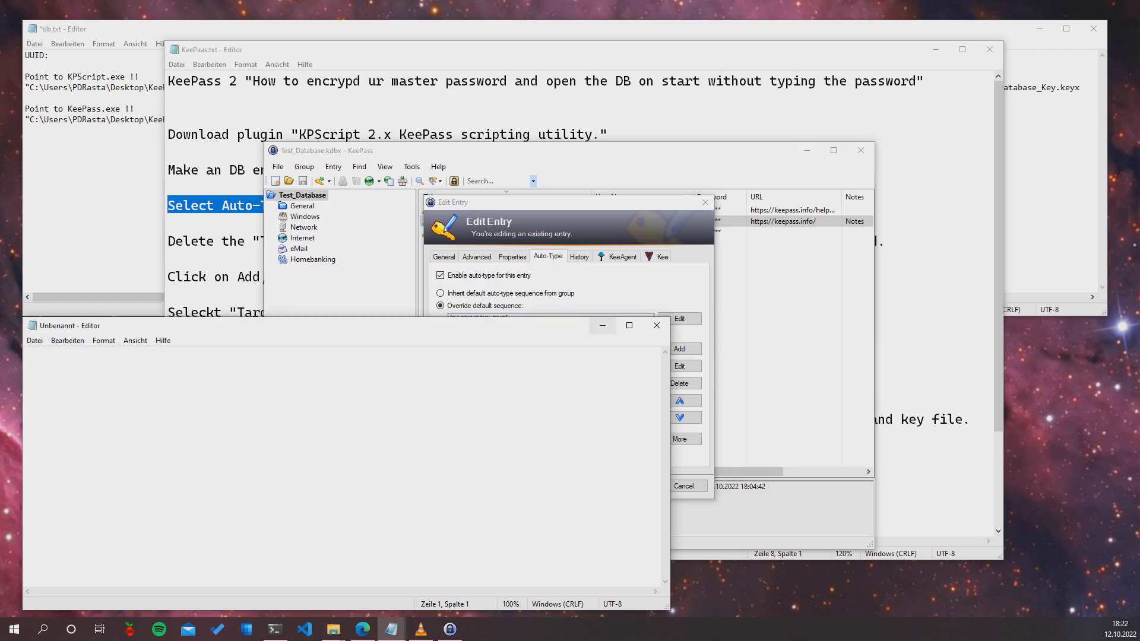
pyautogui.click(599, 285)
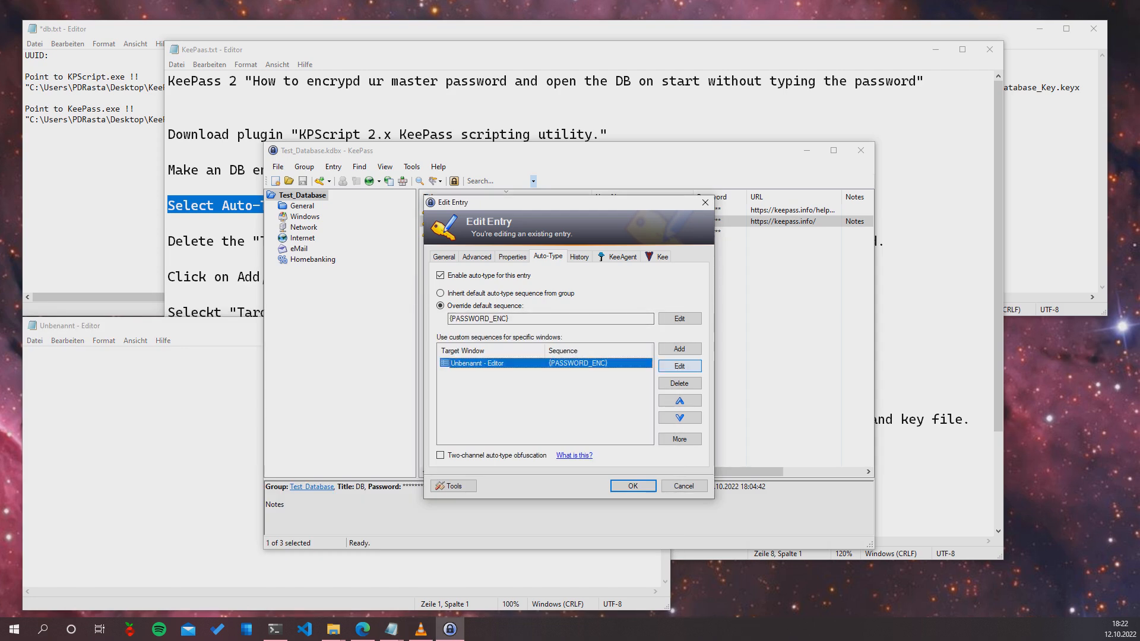
pyautogui.click(679, 365)
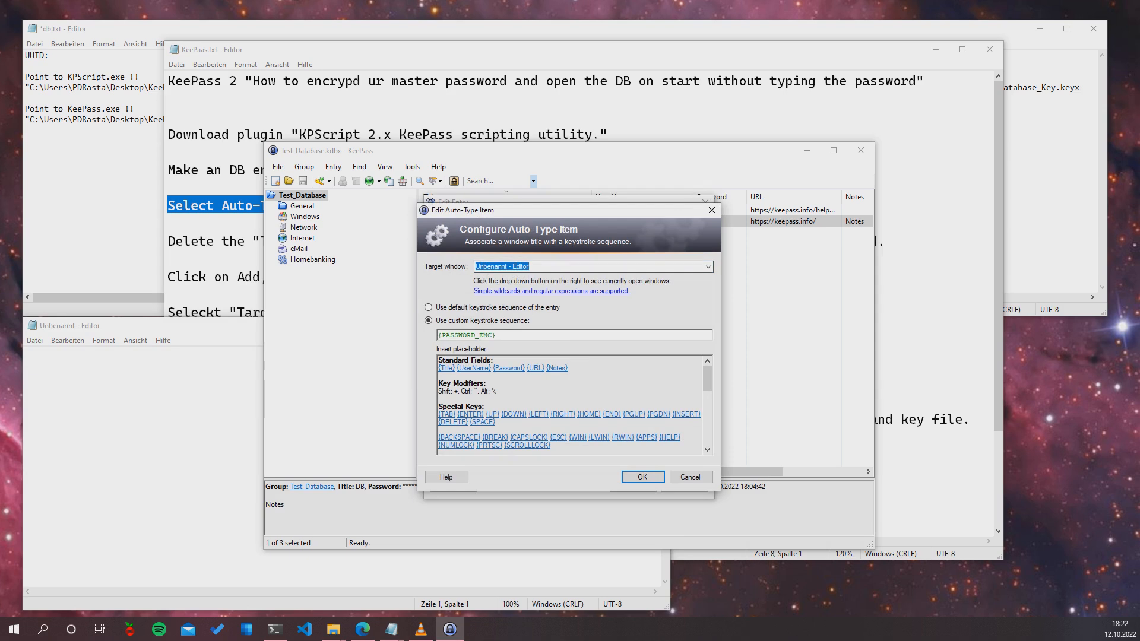
pyautogui.click(708, 267)
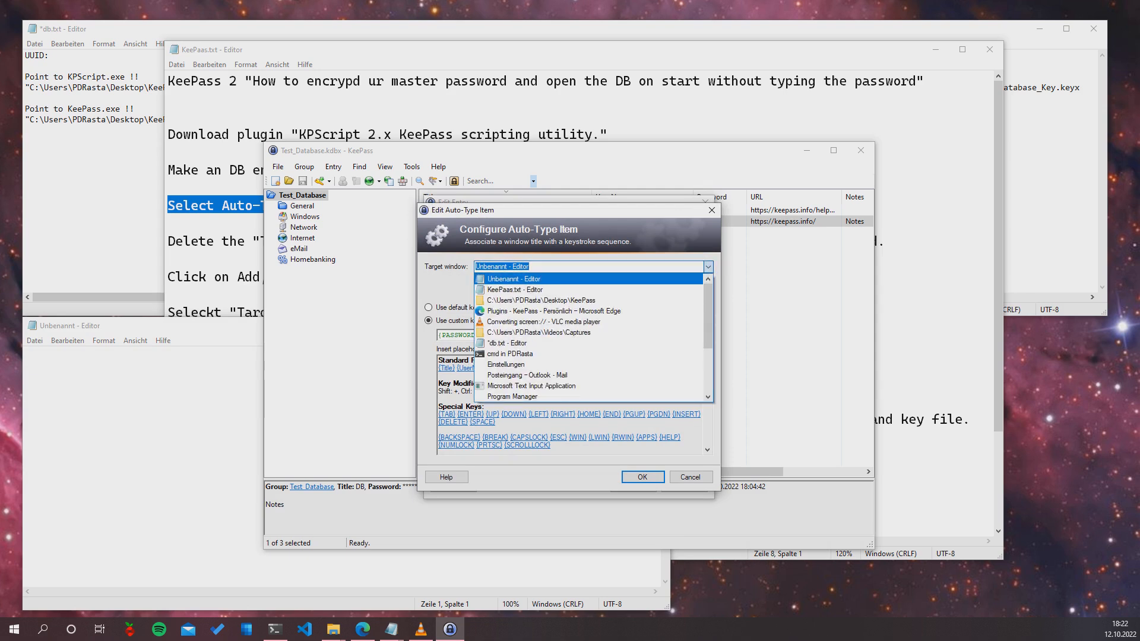
pyautogui.click(708, 267)
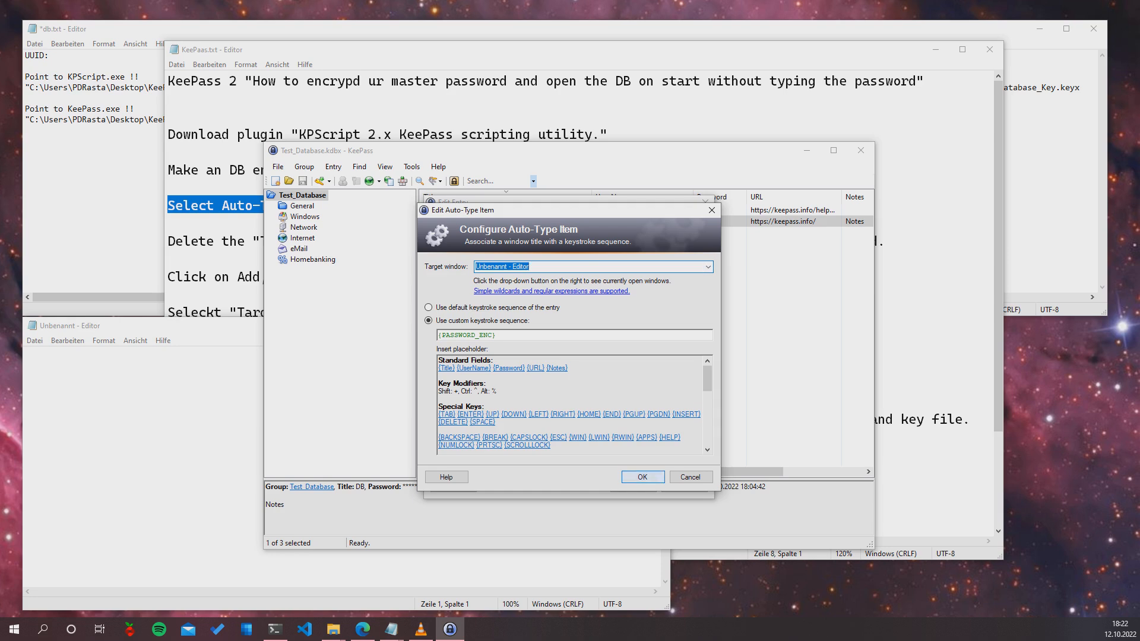
pyautogui.click(643, 477)
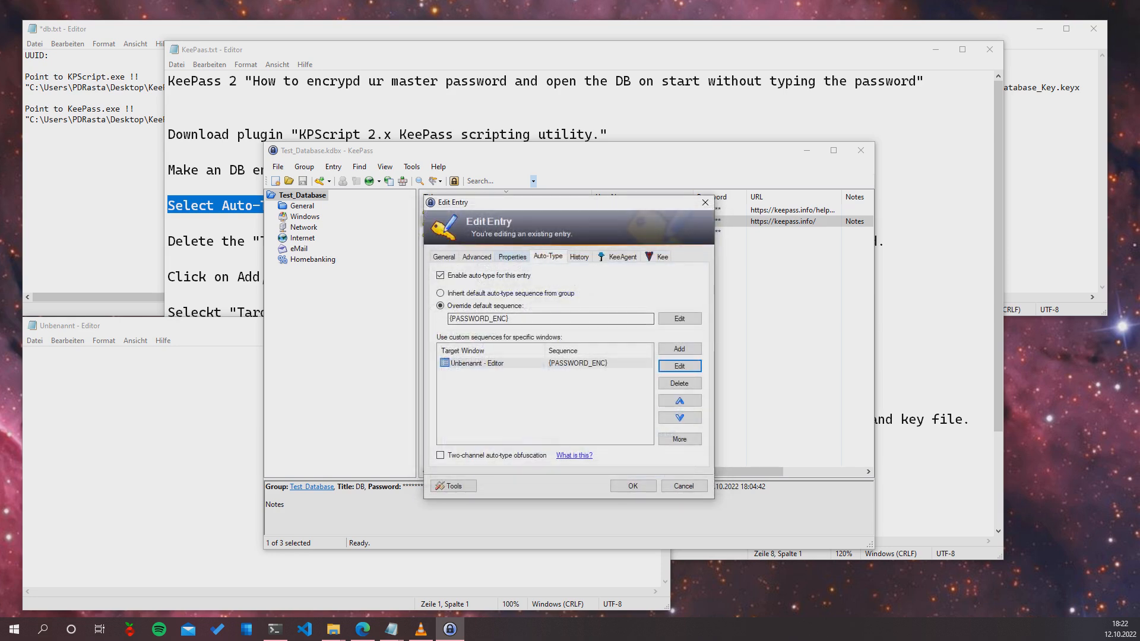
# Show the DB entry's Properties tab and mark the UUID-copying instruction in KeePaas.txt
pyautogui.click(476, 256)
pyautogui.click(512, 257)
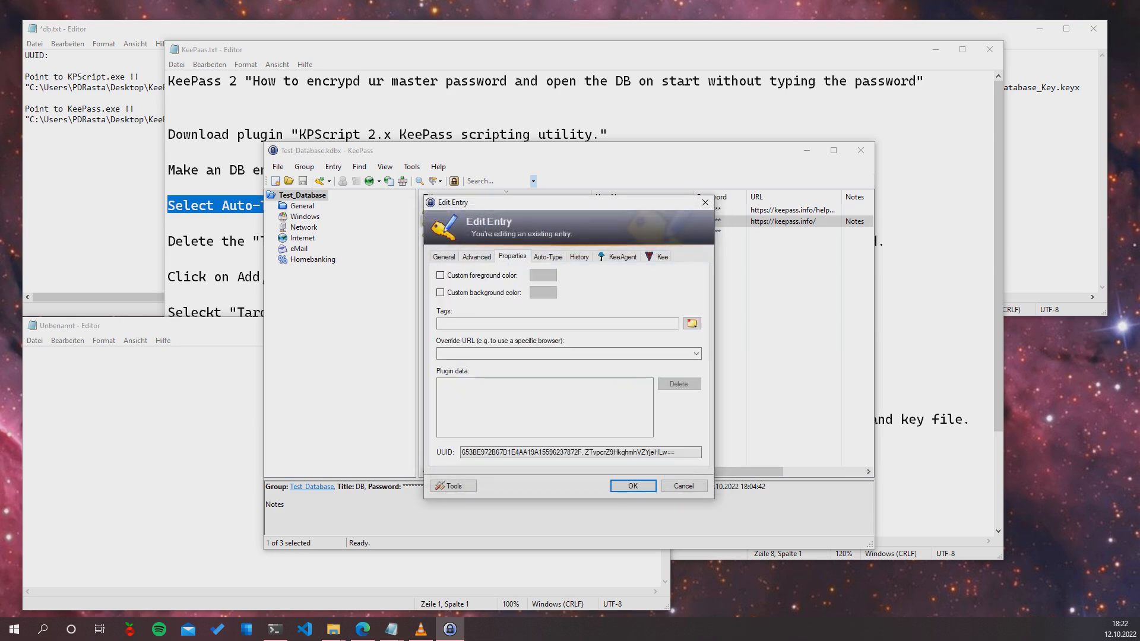
pyautogui.click(230, 277)
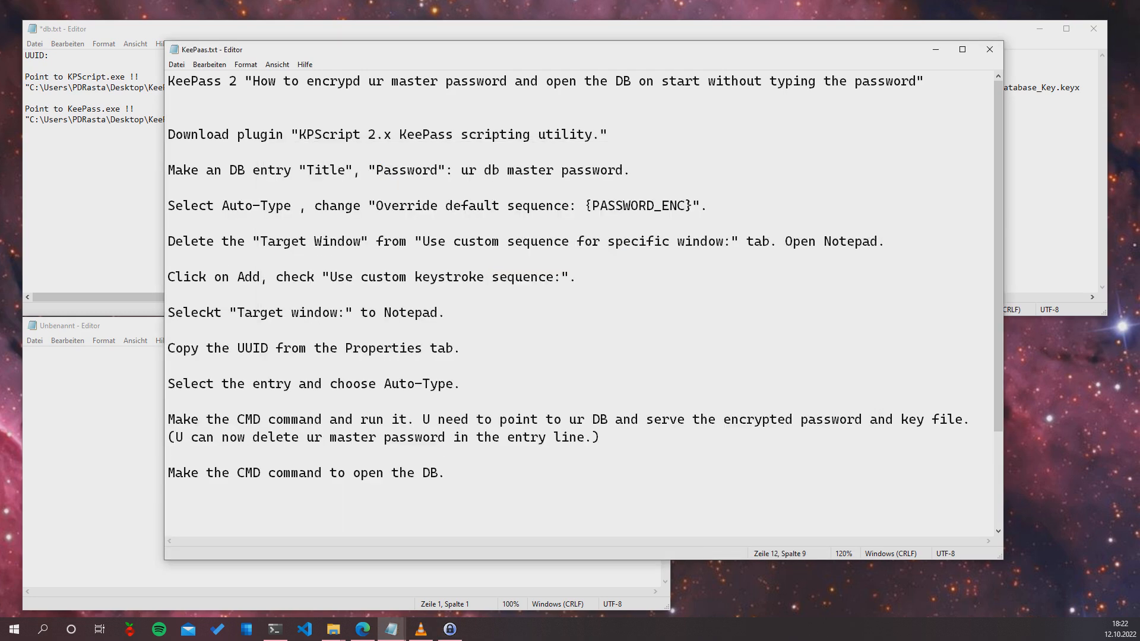
pyautogui.moveTo(461, 348); pyautogui.dragTo(168, 348)
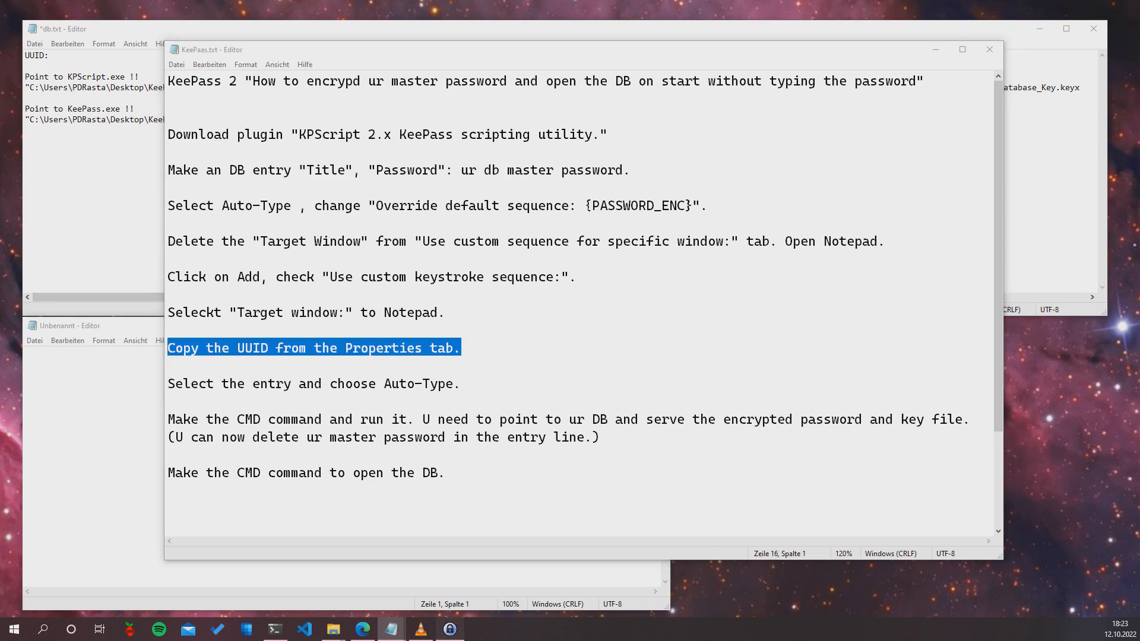
# Copy the entry's full UUID and paste it after 'UUID:' in db.txt
pyautogui.click(450, 629)
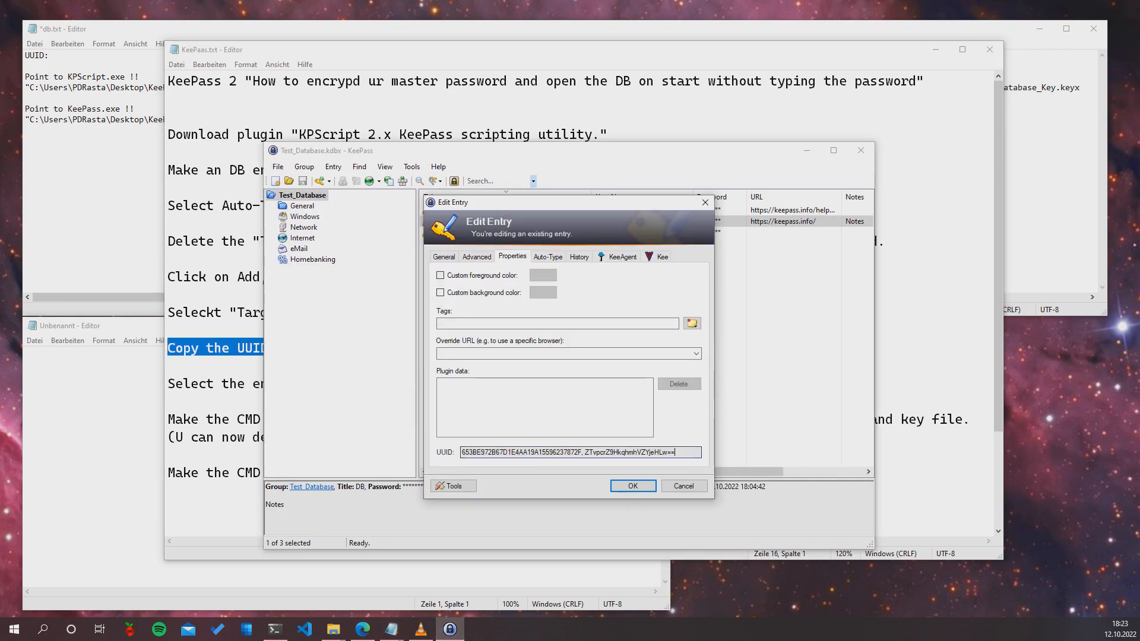
pyautogui.moveTo(675, 453); pyautogui.dragTo(461, 452)
pyautogui.hotkey('ctrl', 'c')
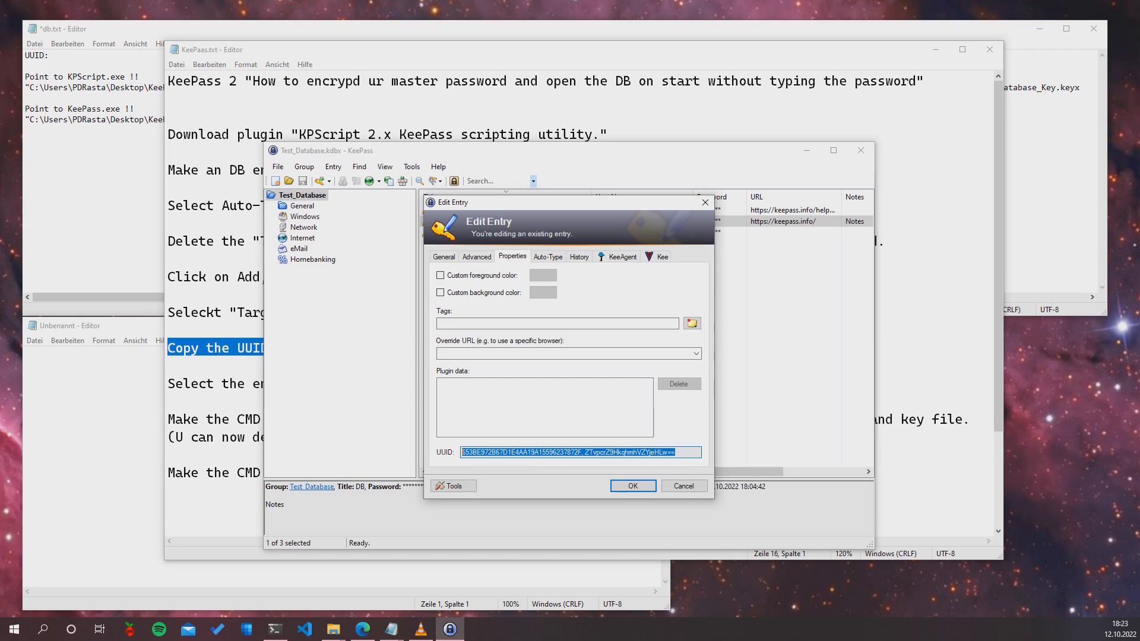
pyautogui.hotkey('alt', 'Tab')
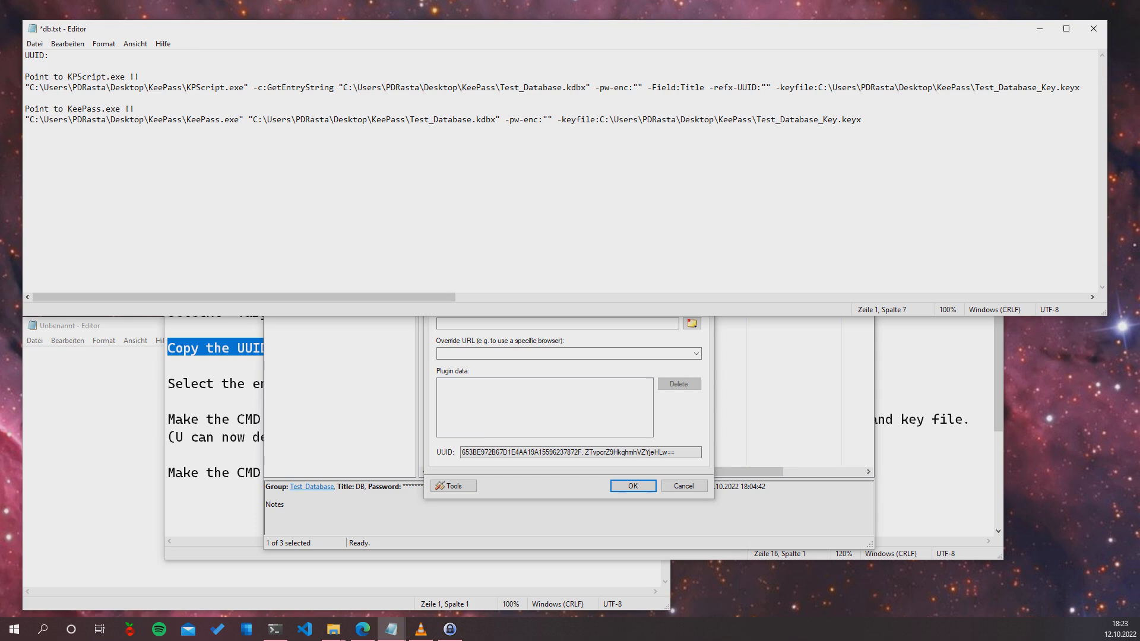
pyautogui.hotkey('ctrl', 'v')
# Mark the Auto-Type instruction step in KeePaas.txt and return to the KeePass entry editor
pyautogui.click(253, 383)
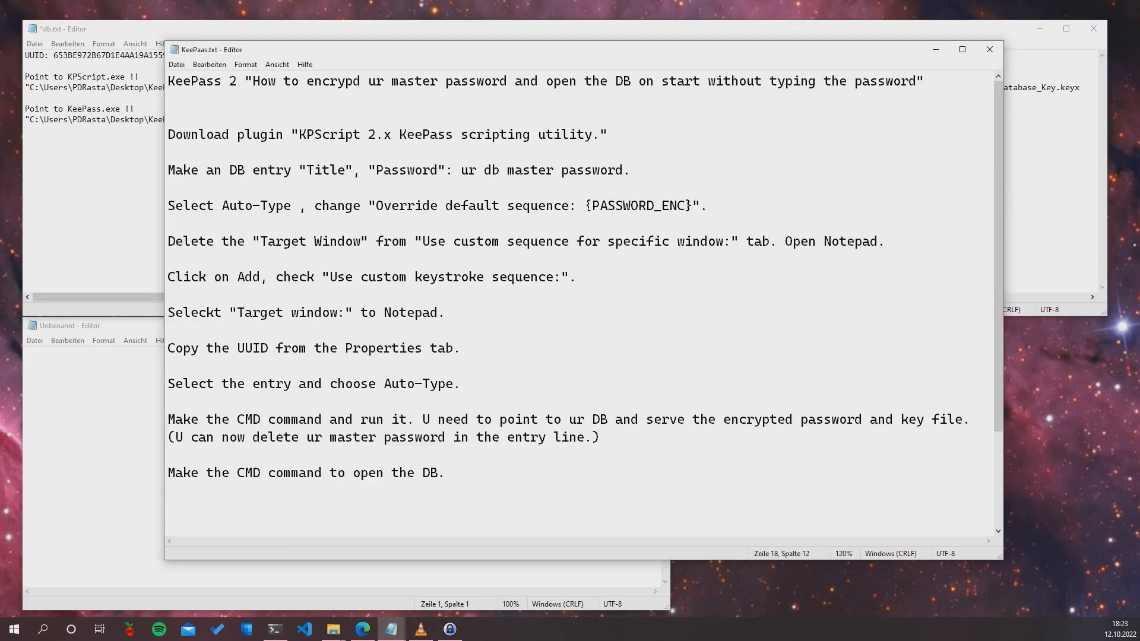
pyautogui.moveTo(462, 384); pyautogui.dragTo(191, 384)
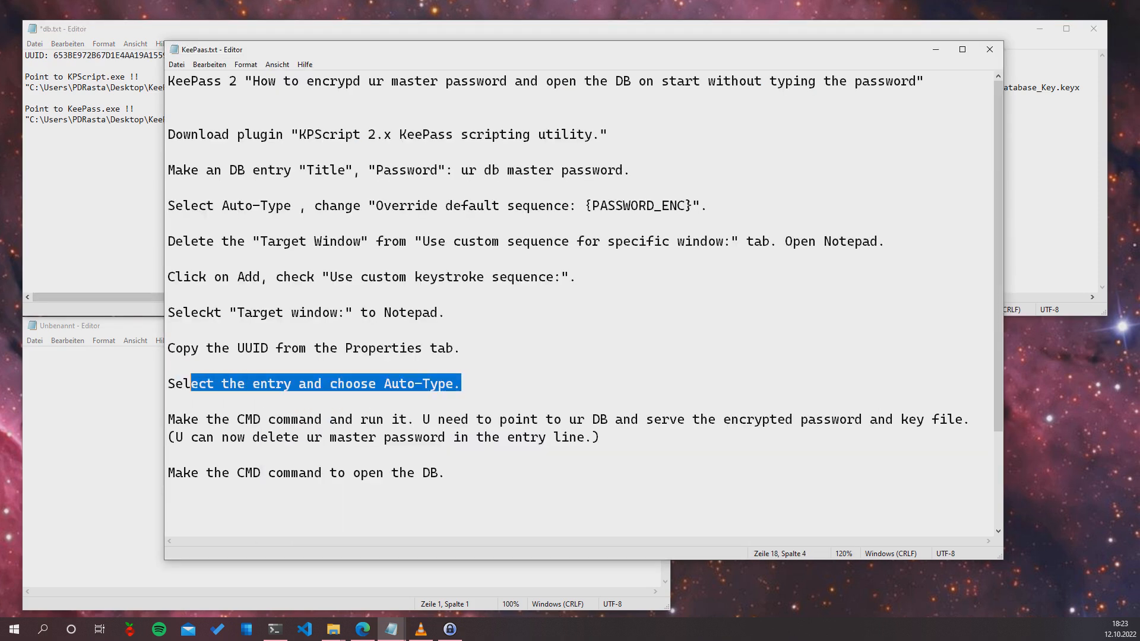
pyautogui.click(119, 404)
pyautogui.click(450, 629)
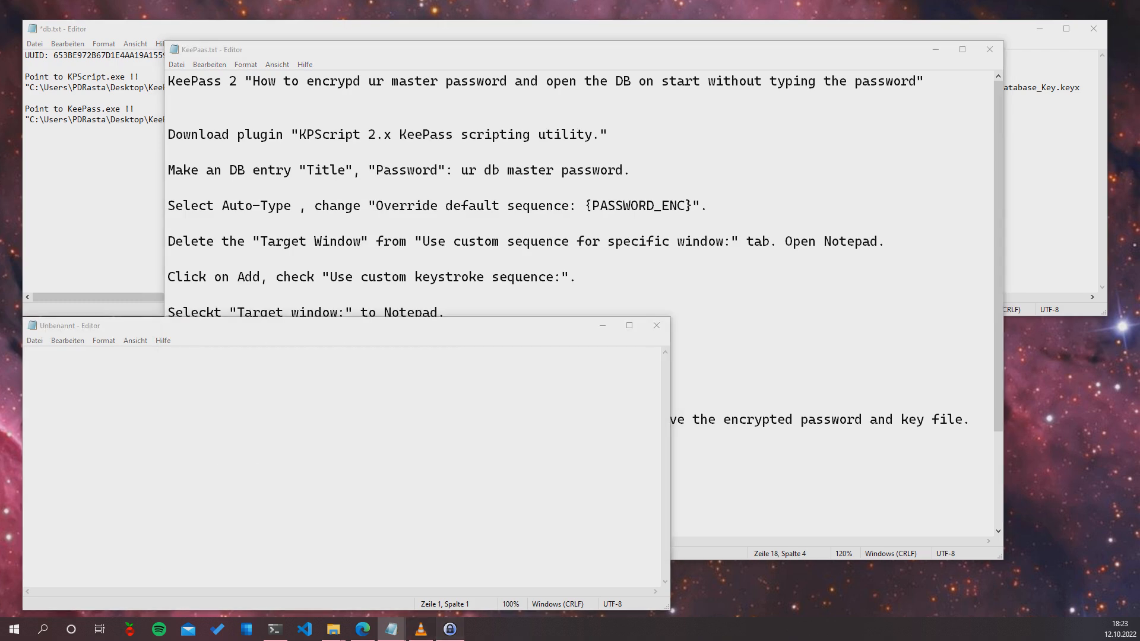
pyautogui.click(202, 462)
pyautogui.click(594, 285)
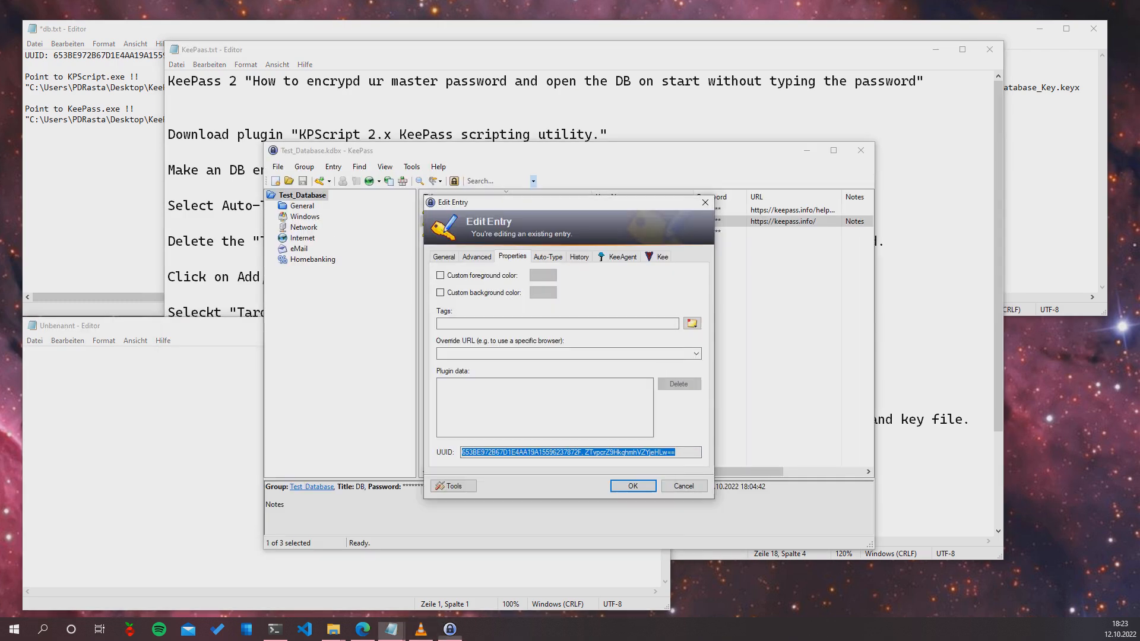
# Check the password on the General tab, accept the DB entry's edits and save Test_Database
pyautogui.click(444, 257)
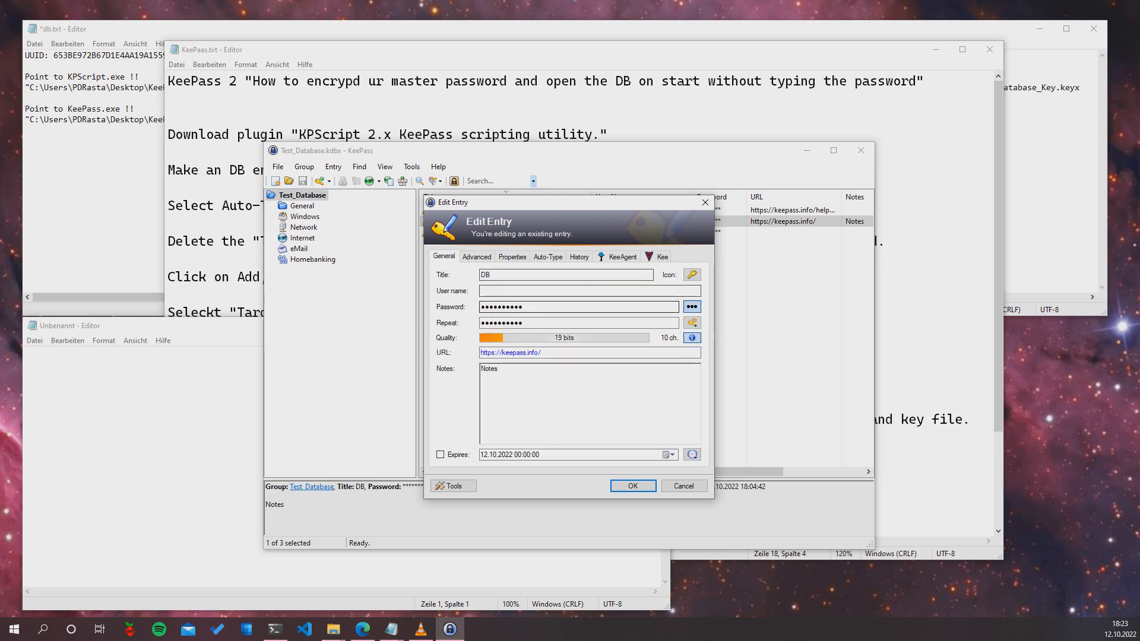
pyautogui.click(691, 306)
pyautogui.press('Return')
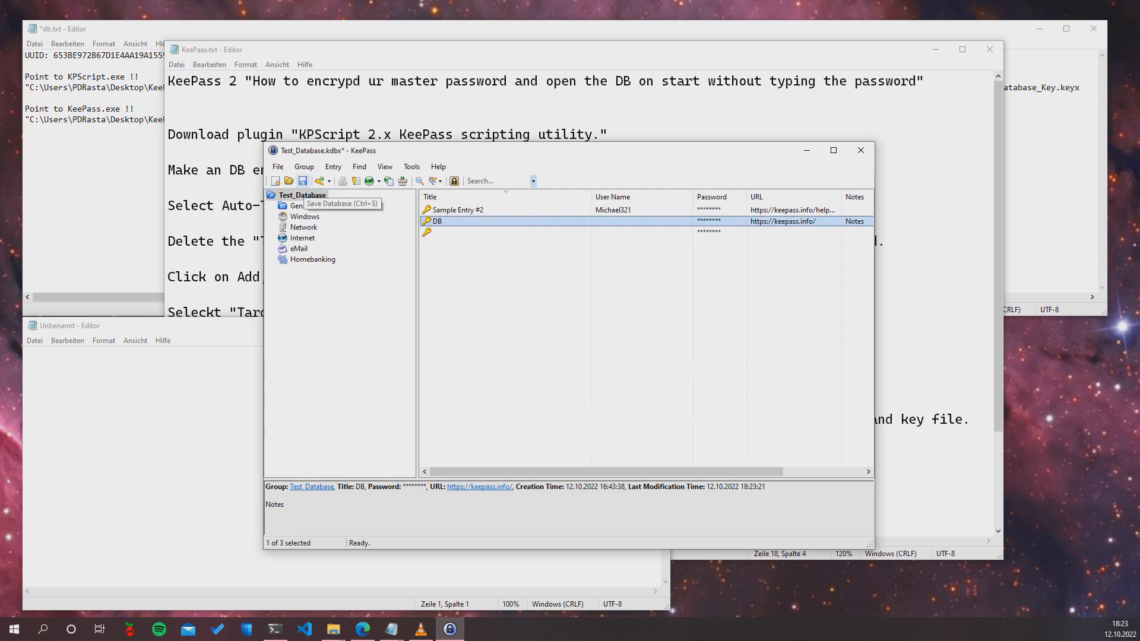
pyautogui.click(303, 181)
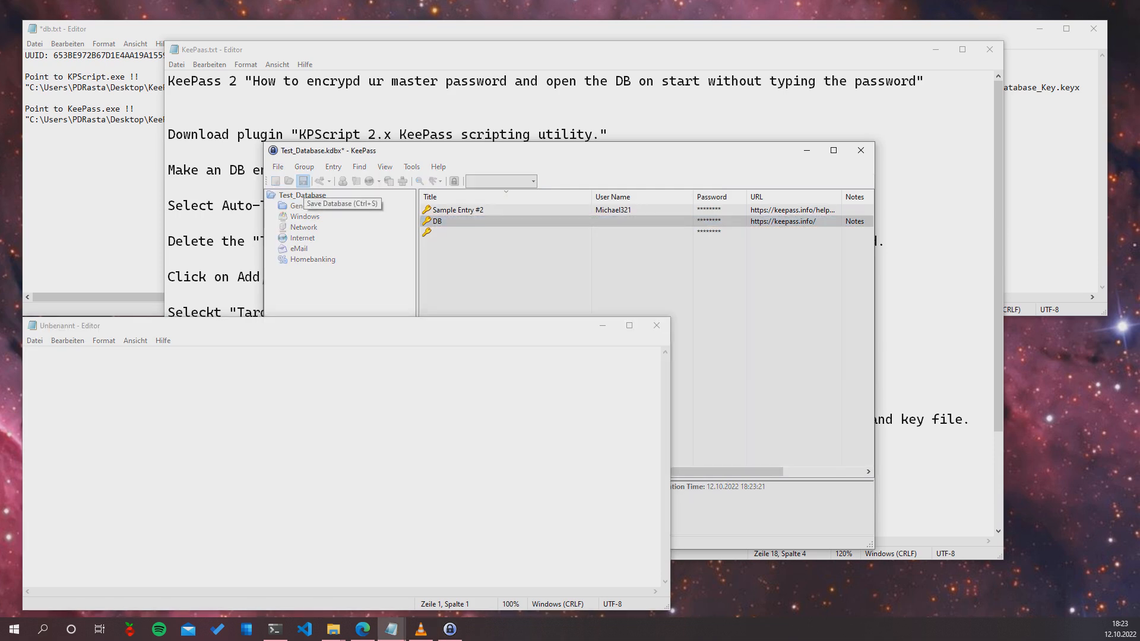
# Perform Auto-Type on the DB entry into the untitled note and select the typed encrypted password
pyautogui.rightClick(468, 221)
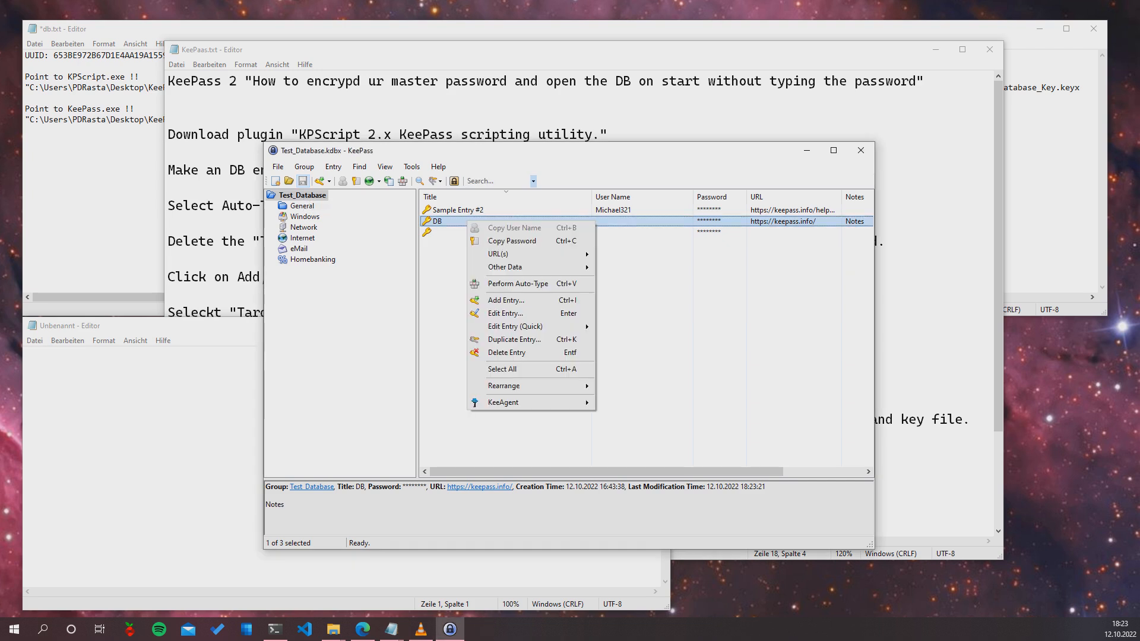
pyautogui.press('Return')
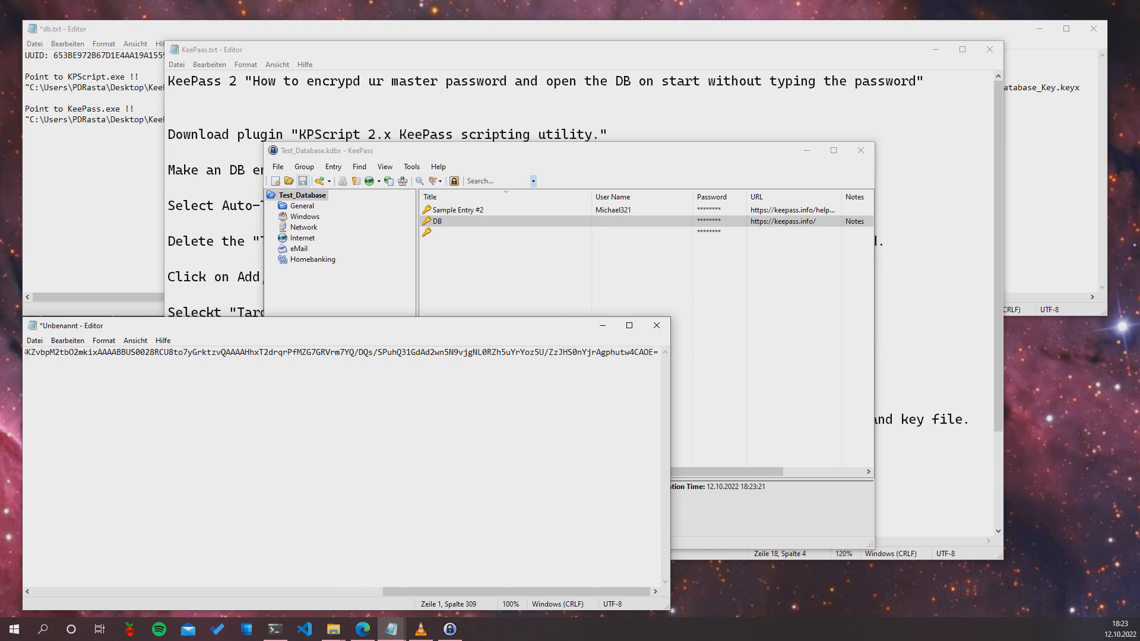
pyautogui.click(502, 353)
pyautogui.hotkey('ctrl', 'a')
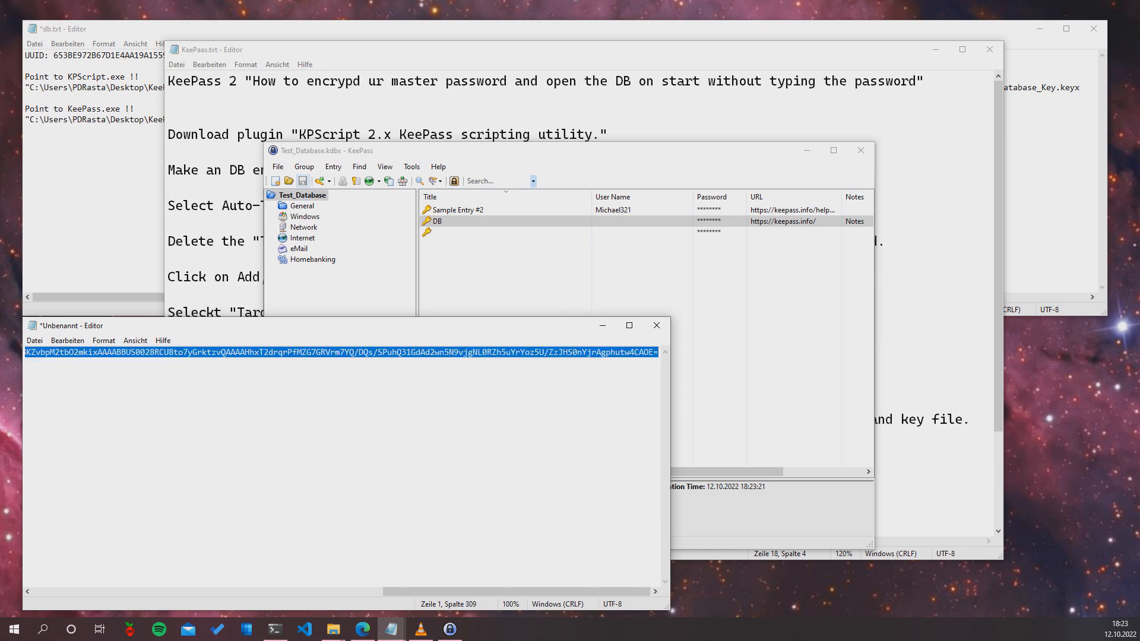
# Mark the CMD-command instruction and inspect the KPScript command line in db.txt
pyautogui.hotkey('alt', 'Tab')
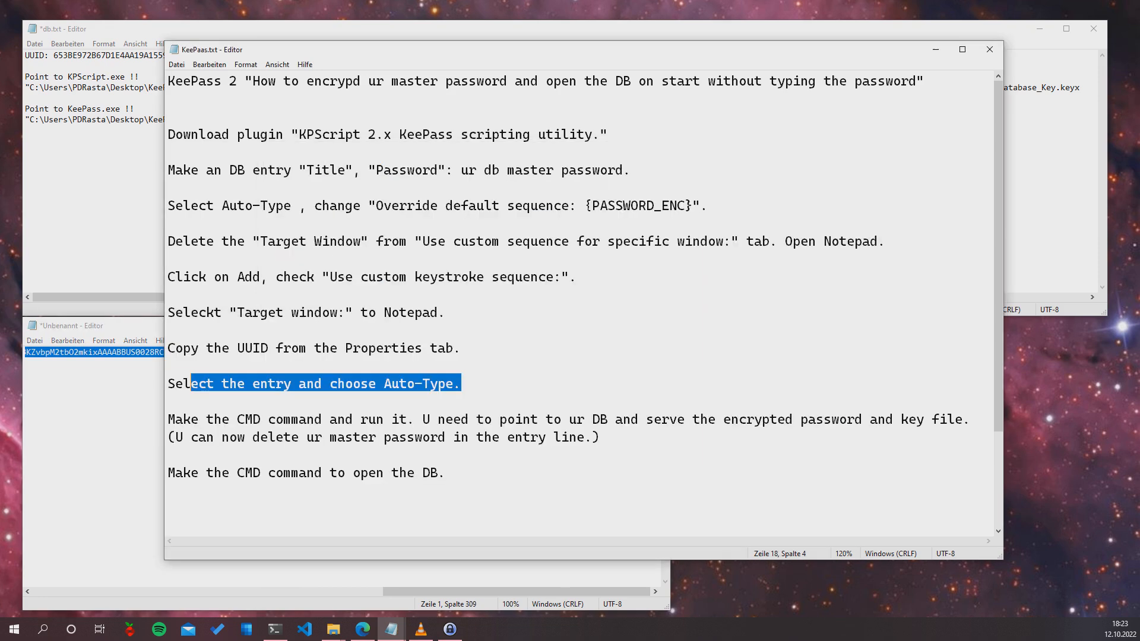
pyautogui.moveTo(601, 438); pyautogui.dragTo(168, 421)
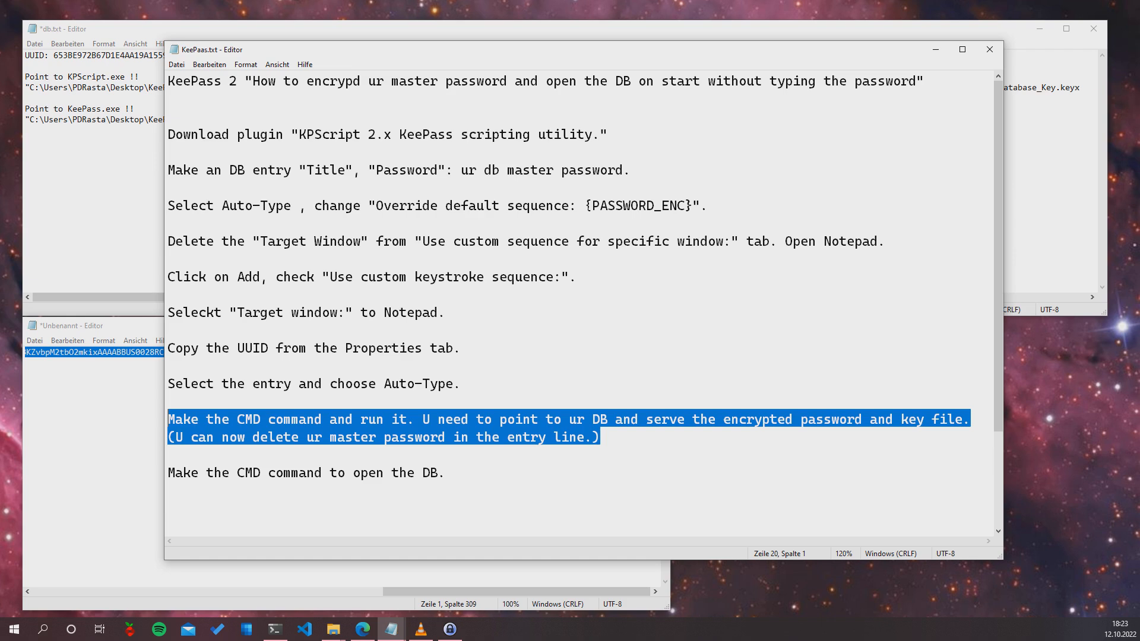
pyautogui.click(450, 630)
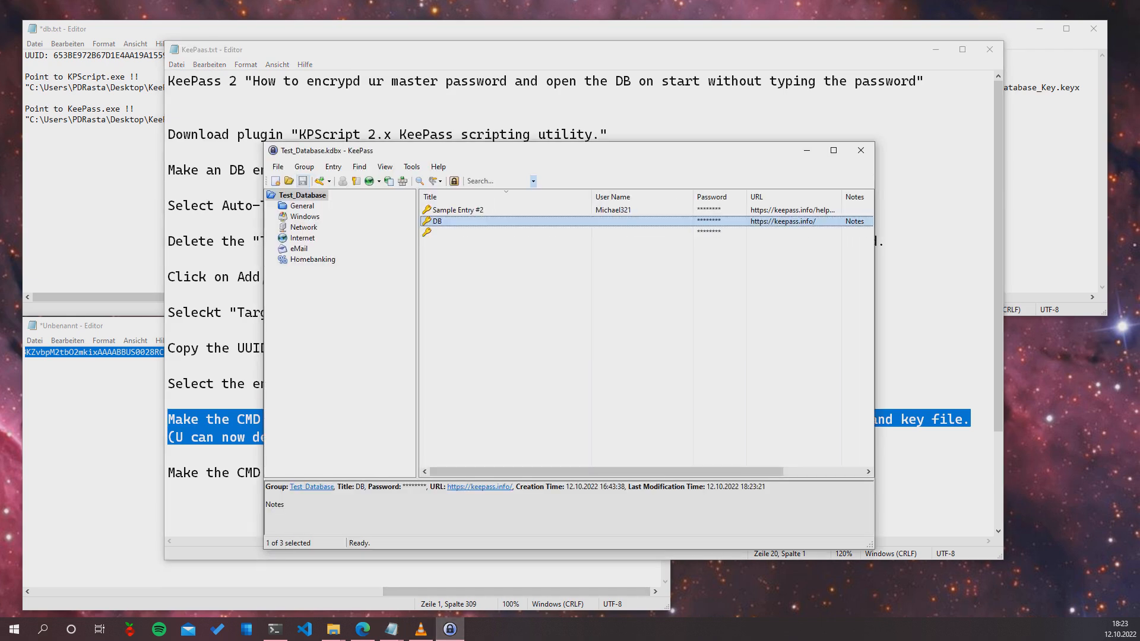
pyautogui.click(101, 119)
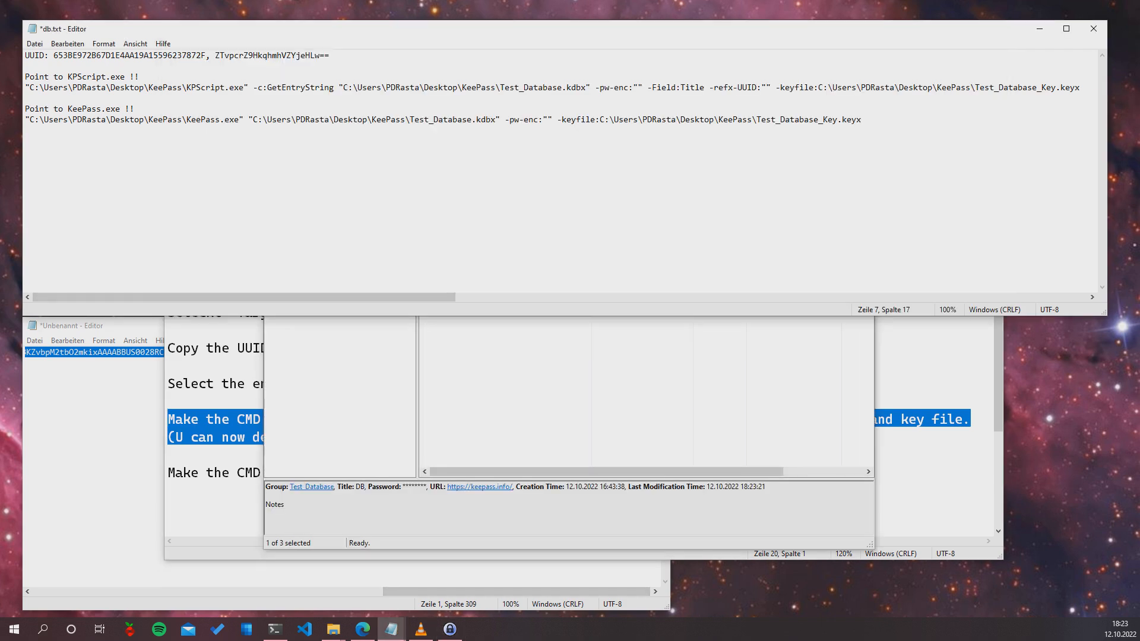
pyautogui.moveTo(141, 77); pyautogui.dragTo(71, 76)
pyautogui.moveTo(182, 88); pyautogui.dragTo(225, 87)
pyautogui.moveTo(244, 296); pyautogui.dragTo(285, 296)
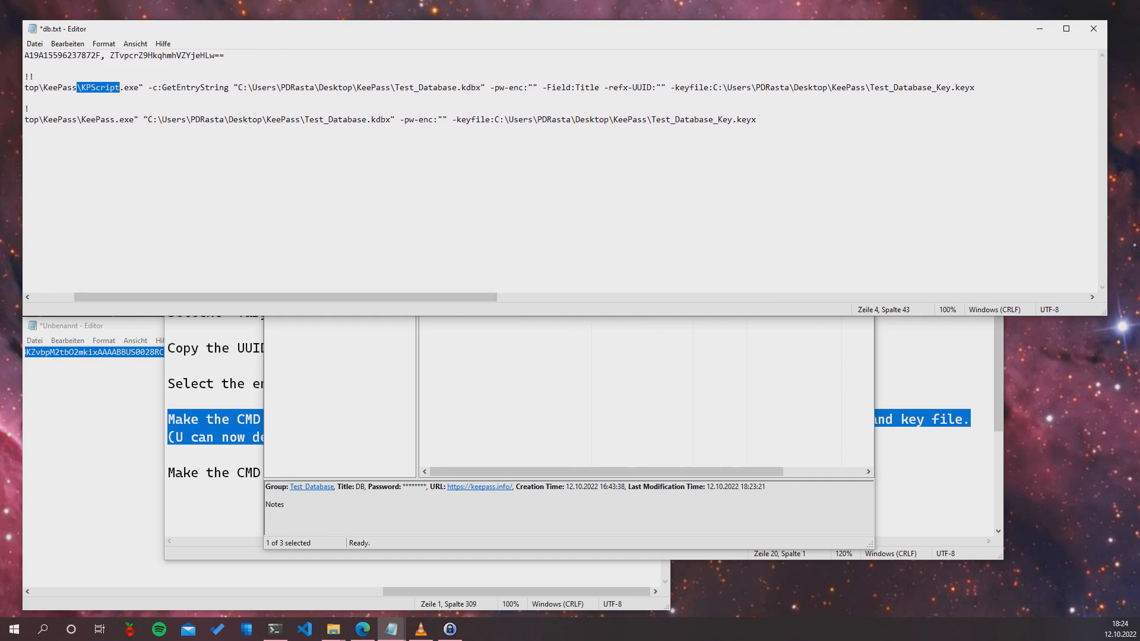
pyautogui.moveTo(495, 87); pyautogui.dragTo(25, 98)
pyautogui.click(25, 65)
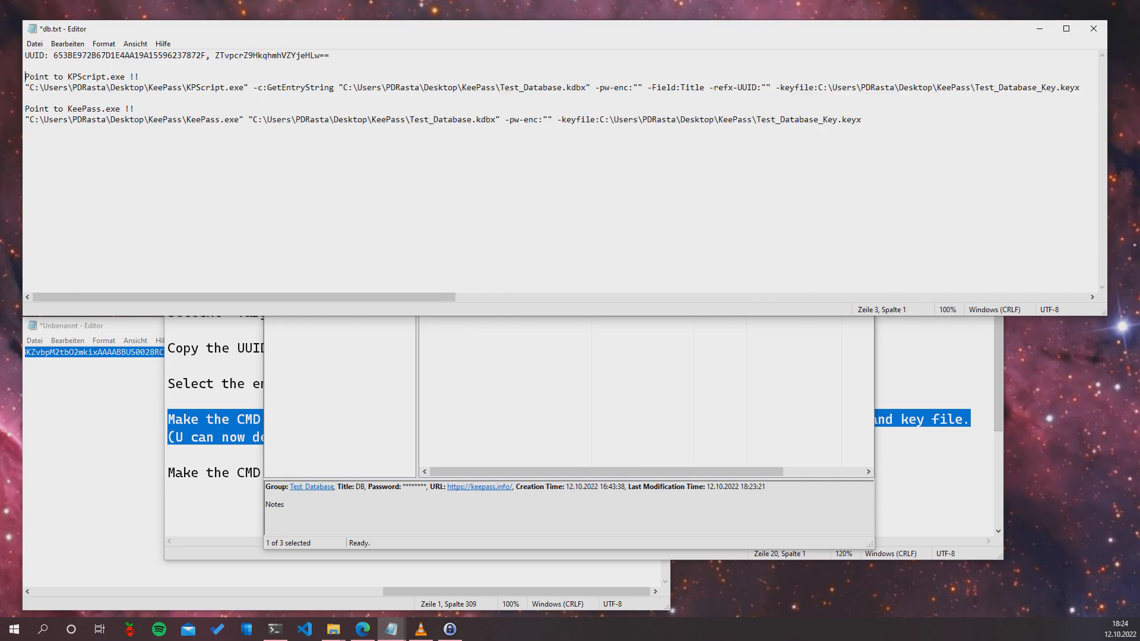
# Copy the UUID from line 1 and paste it inside the -refx-UUID quotes
pyautogui.moveTo(206, 55); pyautogui.dragTo(54, 55)
pyautogui.hotkey('ctrl', 'c')
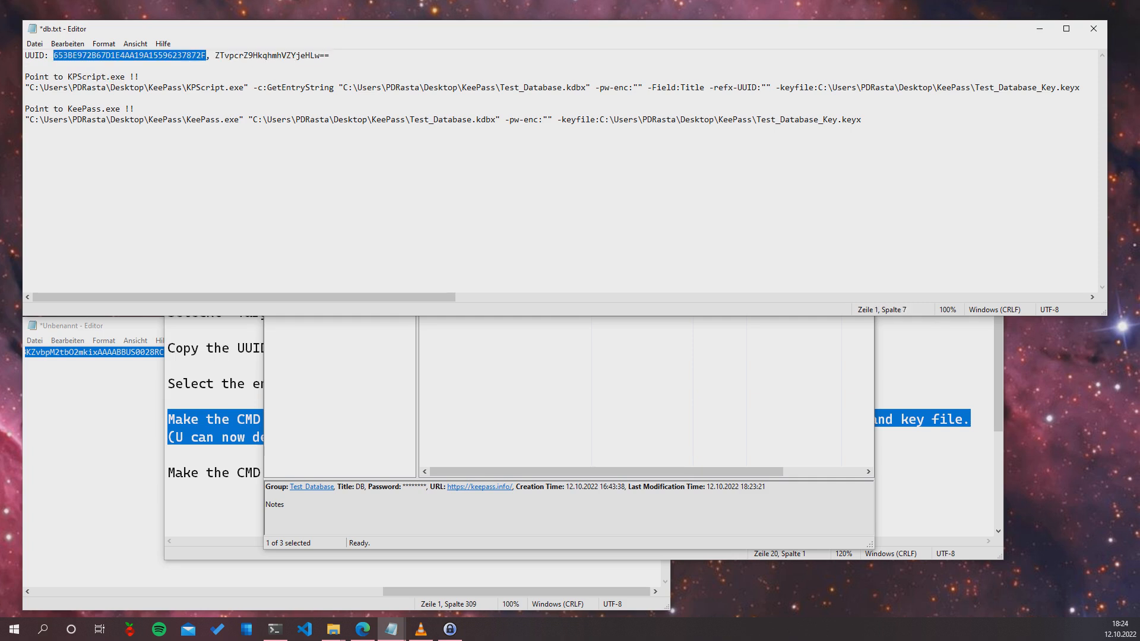
pyautogui.moveTo(244, 297); pyautogui.dragTo(374, 297)
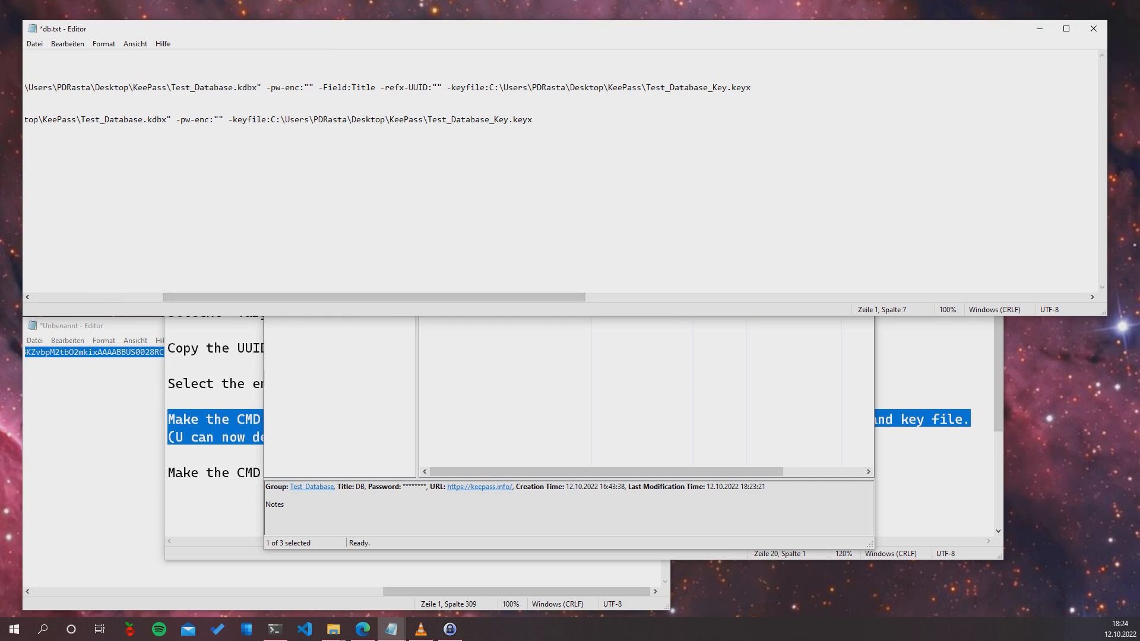
pyautogui.click(437, 88)
pyautogui.hotkey('ctrl', 'v')
pyautogui.moveTo(415, 88); pyautogui.dragTo(433, 77)
pyautogui.click(423, 87)
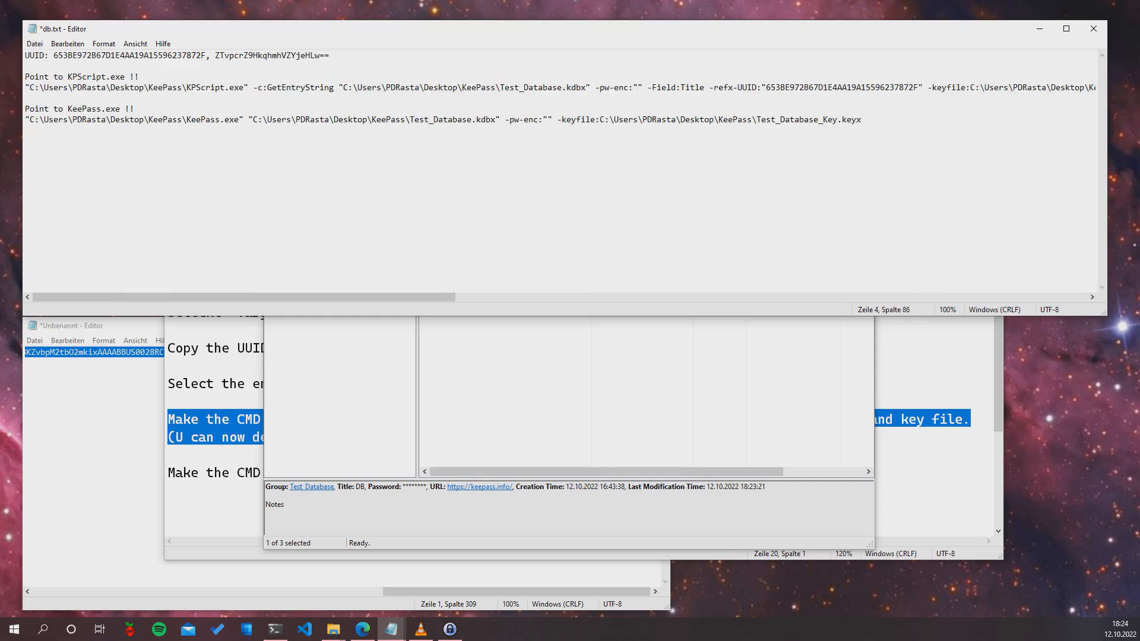
pyautogui.click(623, 88)
# Paste the encrypted password from clipboard history inside the -pw-enc quotes of the KPScript command
pyautogui.hotkey('shift', 'Right')
pyautogui.click(638, 88)
pyautogui.press('super+v')
pyautogui.press('Return')
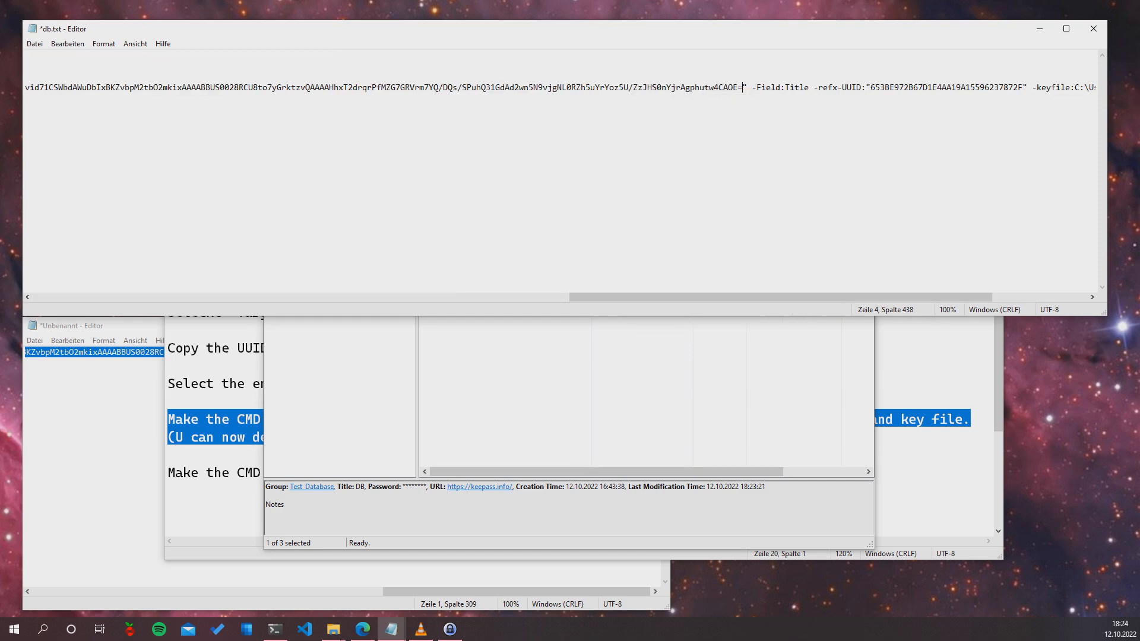
pyautogui.hscroll(-15, 558, 172)
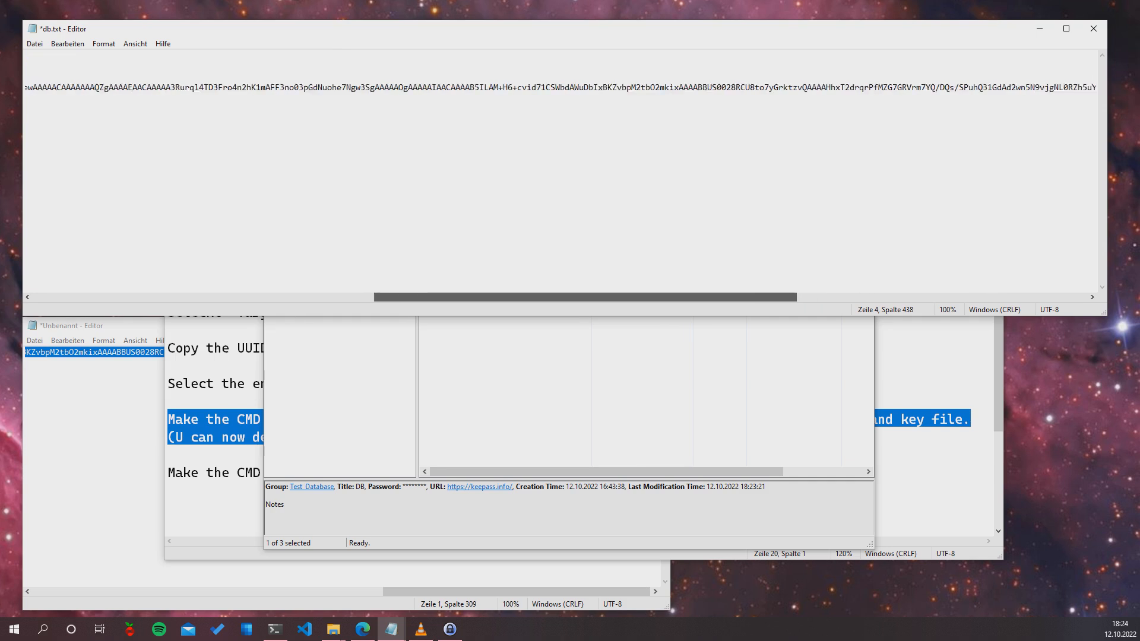
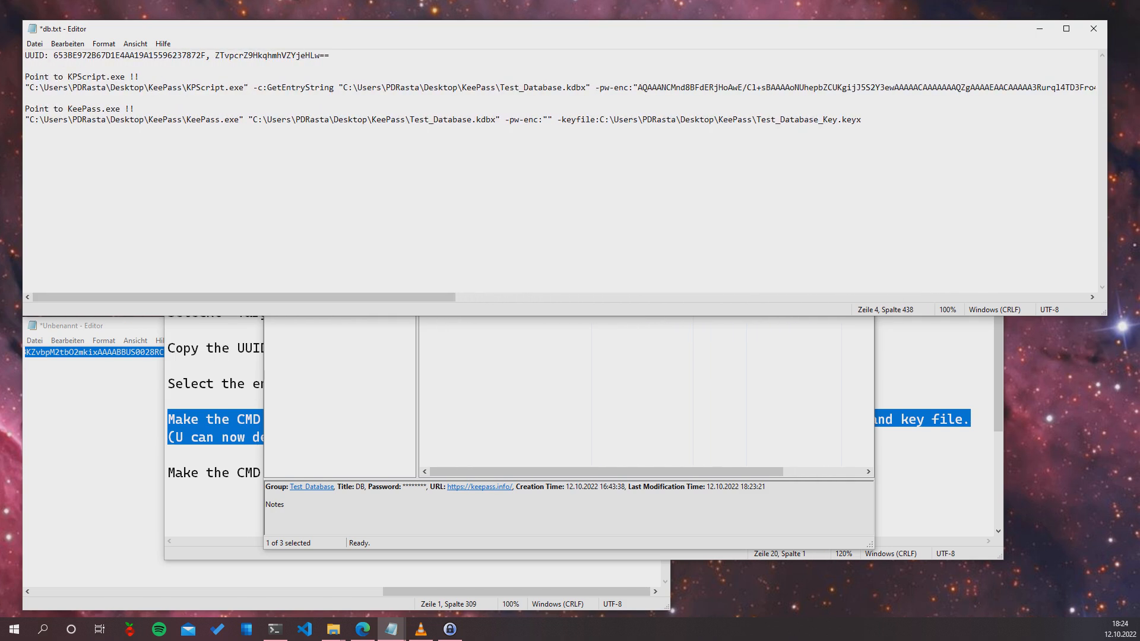
# Select the whole KPScript command line on line 4 of db.txt with Shift+Home
pyautogui.hotkey('shift', 'Home')
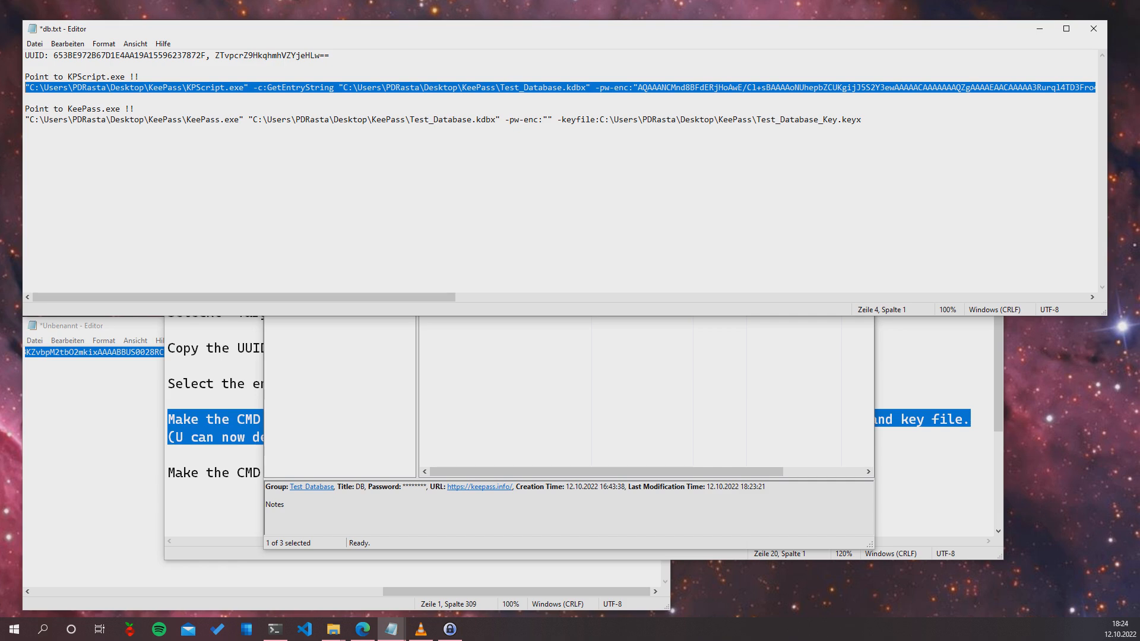
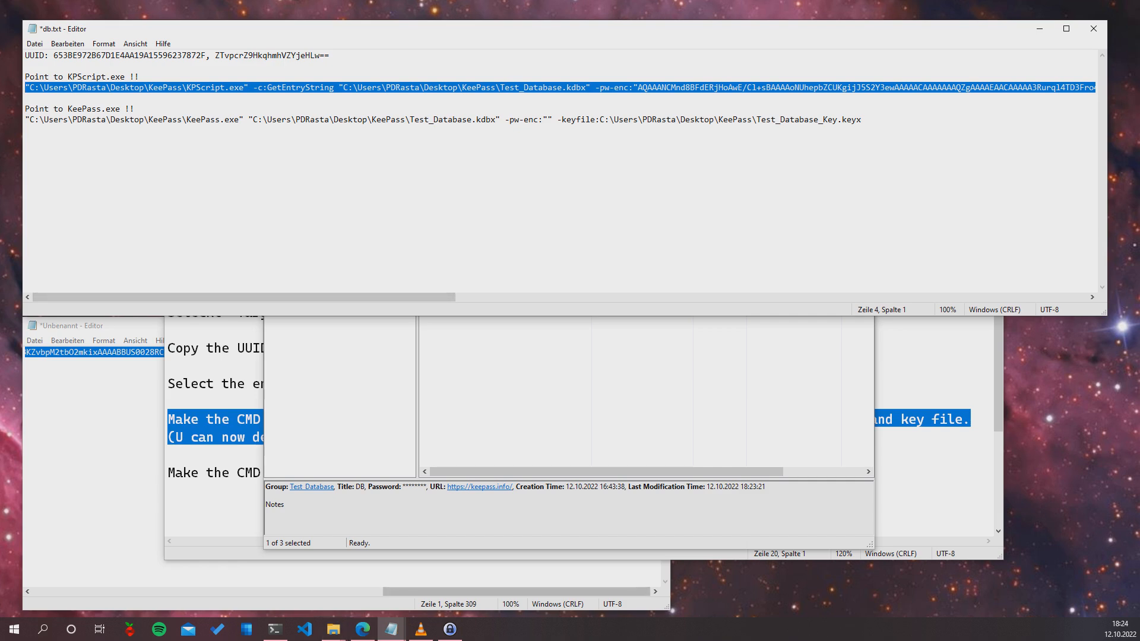
# Switch to Windows Terminal and clear the cmd tab's old output with cls
pyautogui.hotkey('alt', 'Tab')
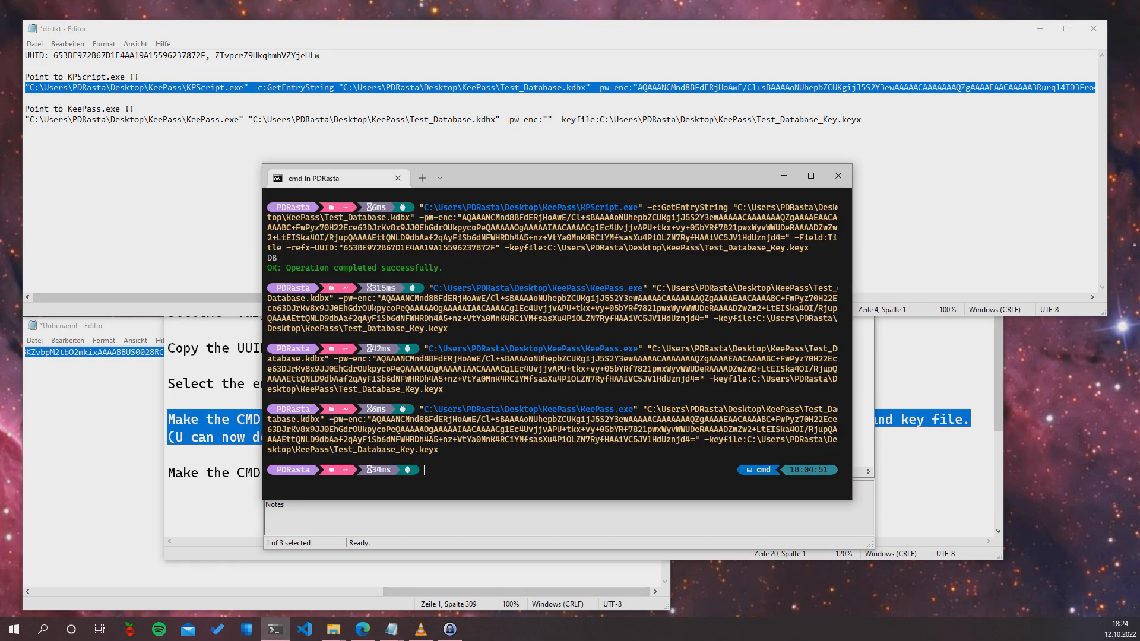
pyautogui.write('cls')
pyautogui.press('Return')
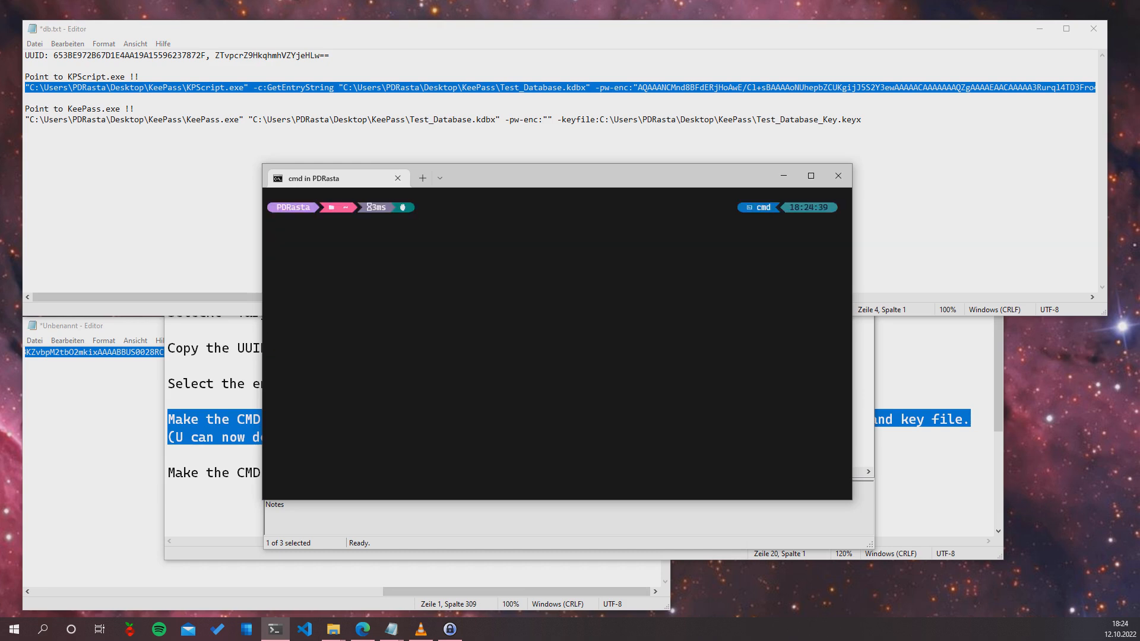
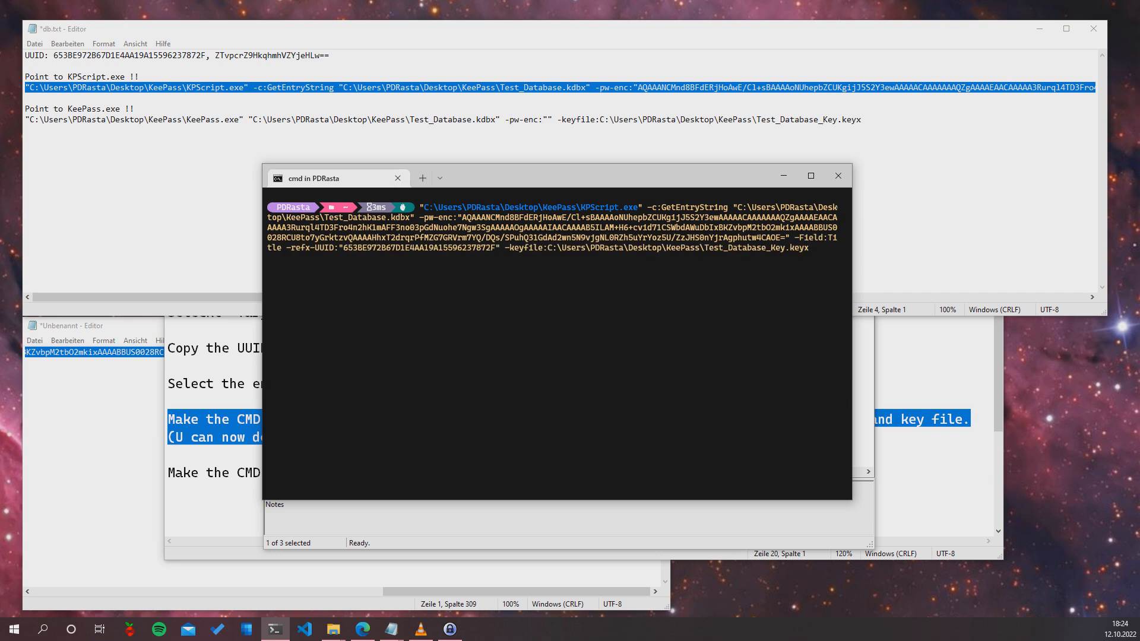
# Run the KPScript GetEntryString command for the entry's Title field, which returns DB
pyautogui.press('Return')
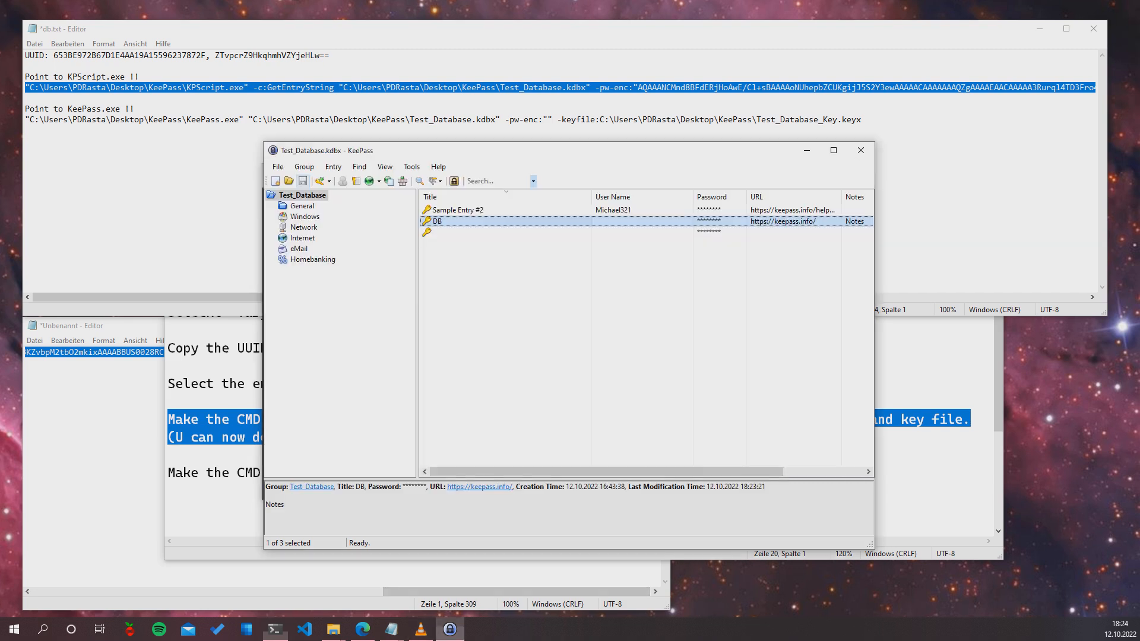
# In KeePass, view the untitled entry's password, then cancel without changes
pyautogui.hotkey('alt', 'Tab')
pyautogui.click(505, 232)
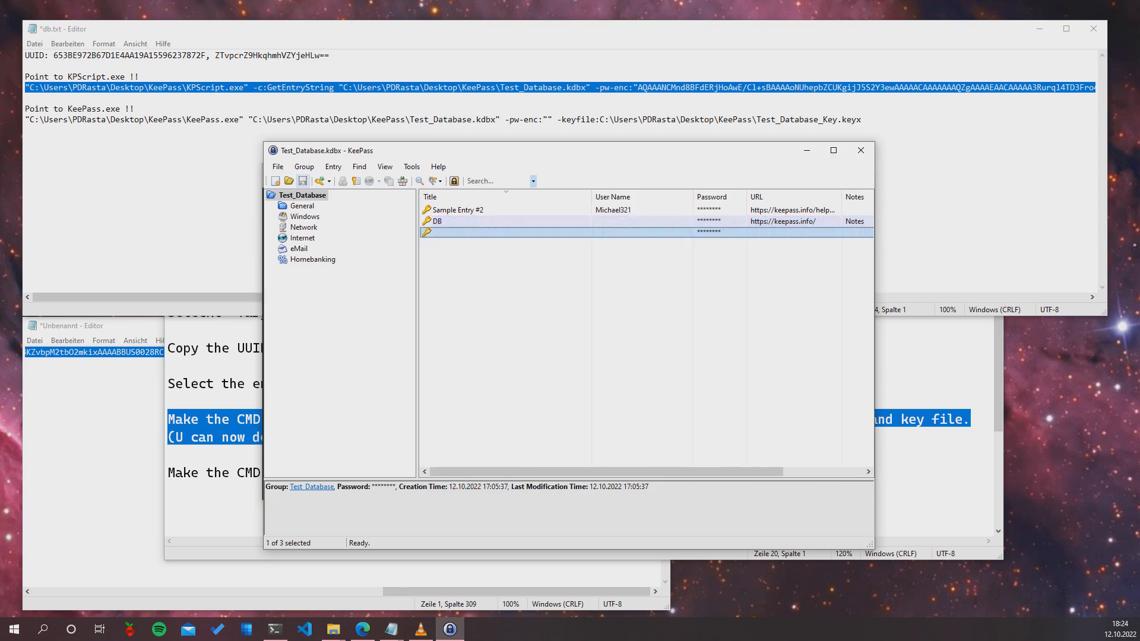
pyautogui.doubleClick(504, 232)
pyautogui.click(691, 307)
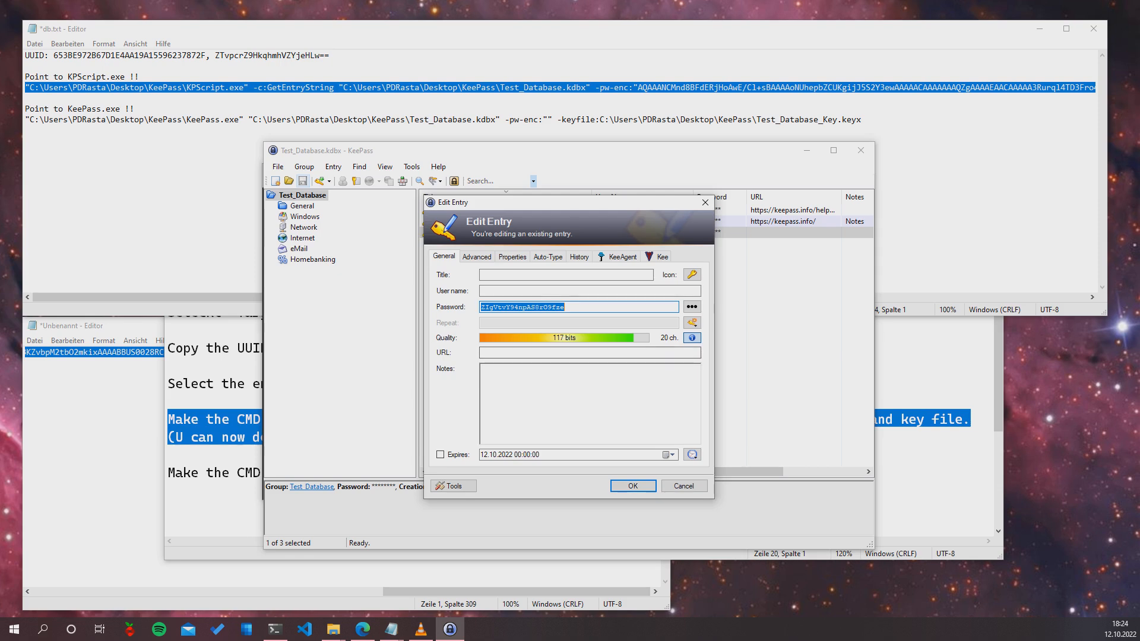
pyautogui.click(684, 486)
# Reveal the DB entry's password and confirm the entry with OK
pyautogui.doubleClick(505, 221)
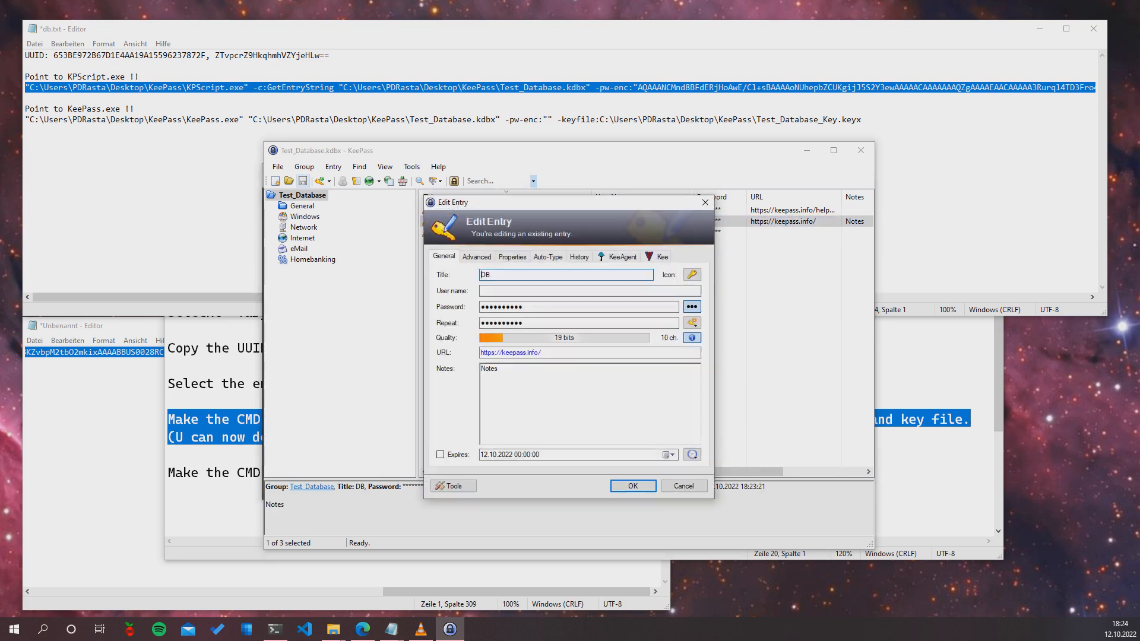
pyautogui.click(692, 307)
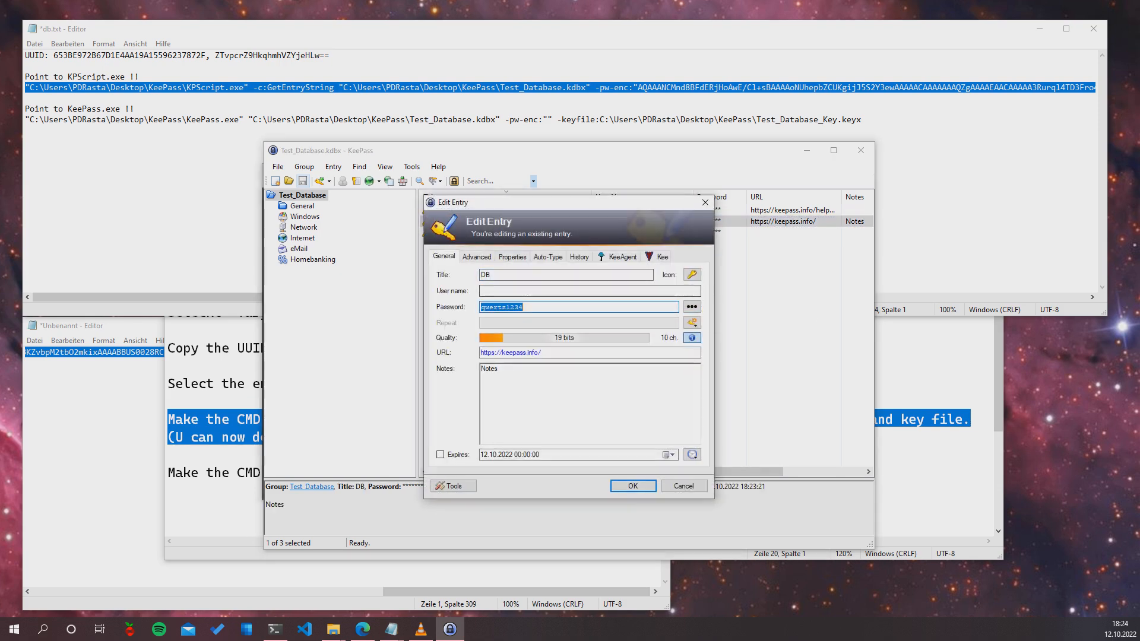
pyautogui.click(633, 485)
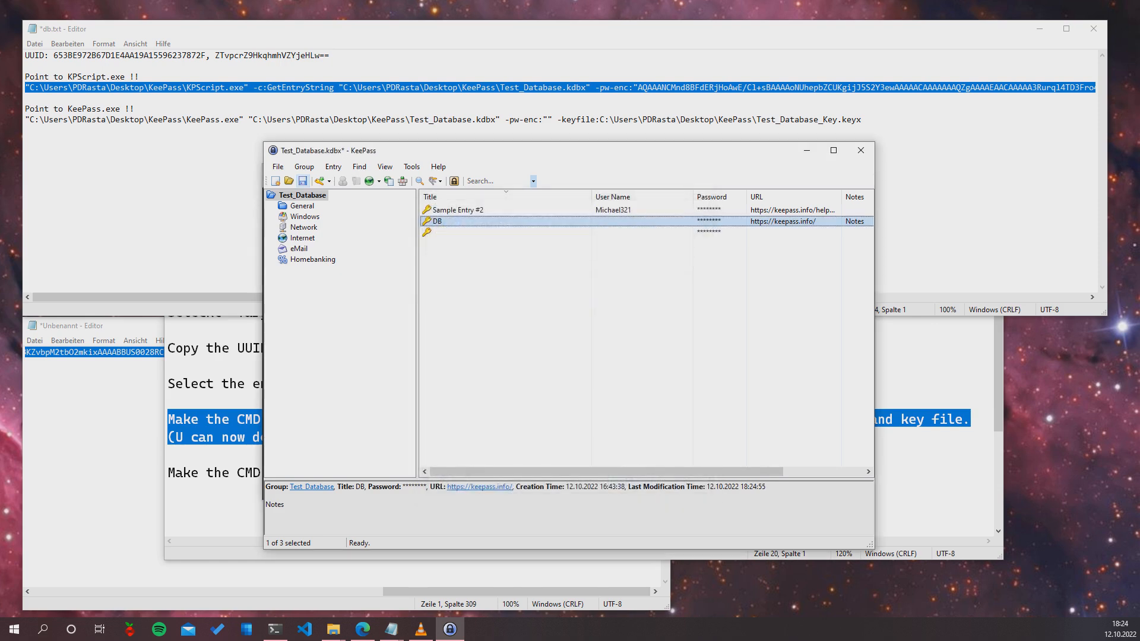
# Glance at the DB result, then save Test_Database, close KeePass and bring db.txt forward
pyautogui.hotkey('alt', 'Tab')
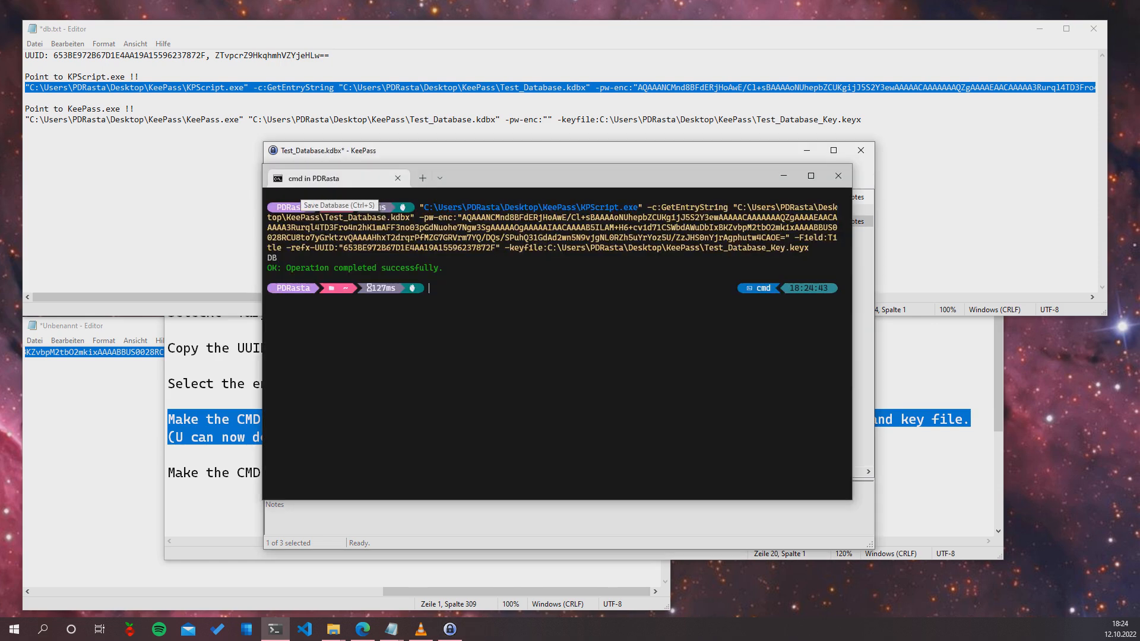
pyautogui.hotkey('alt', 'Tab')
pyautogui.click(303, 182)
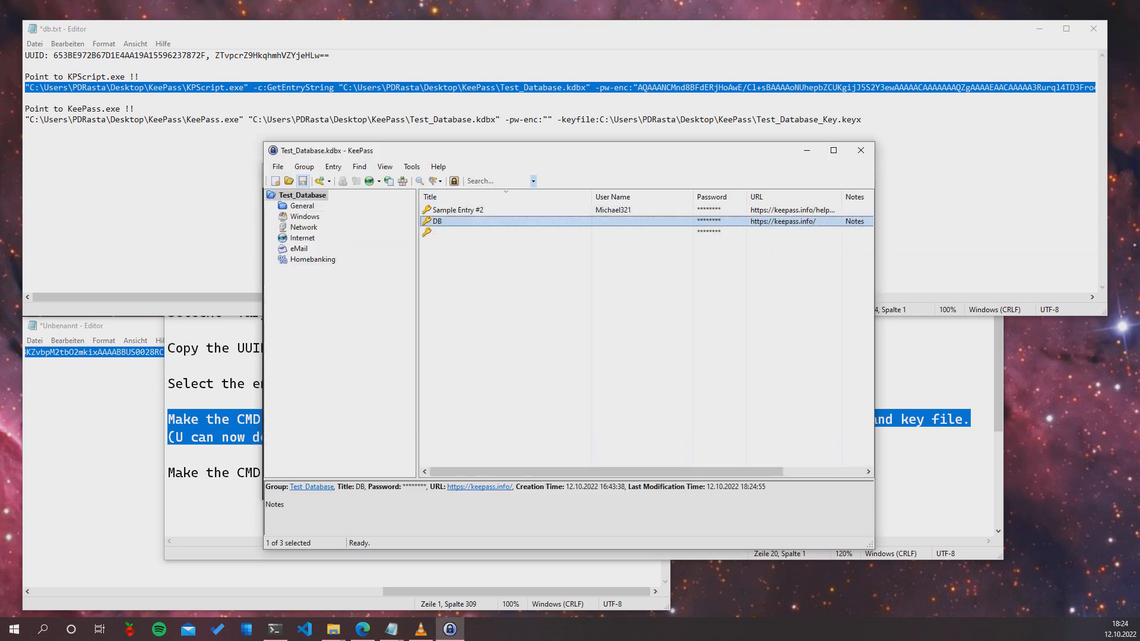
pyautogui.click(860, 150)
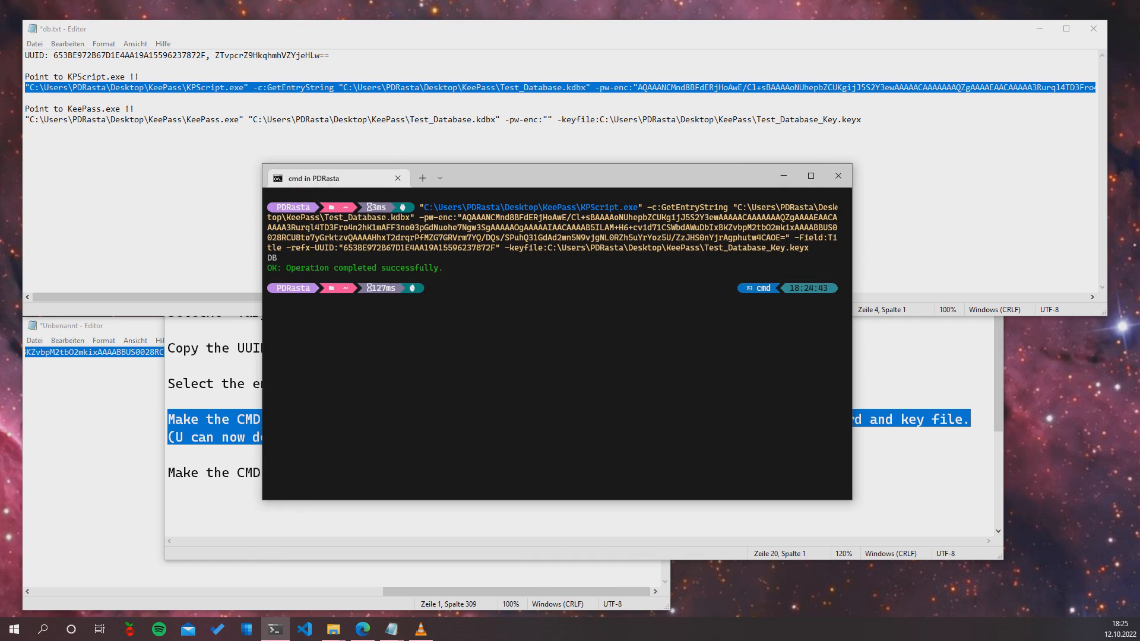
pyautogui.click(110, 119)
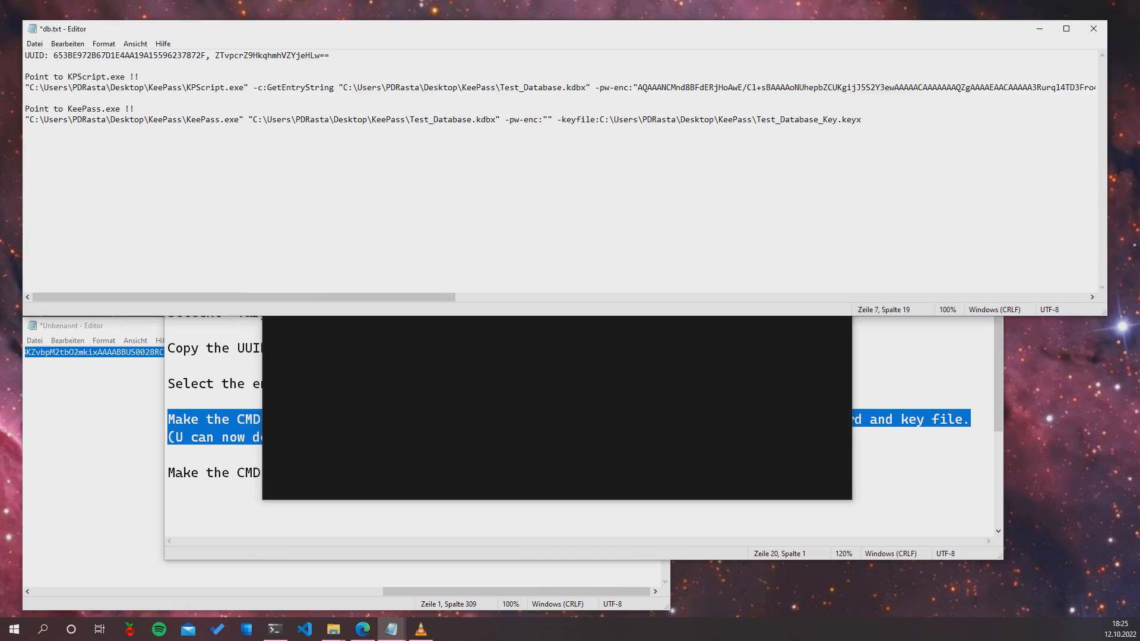
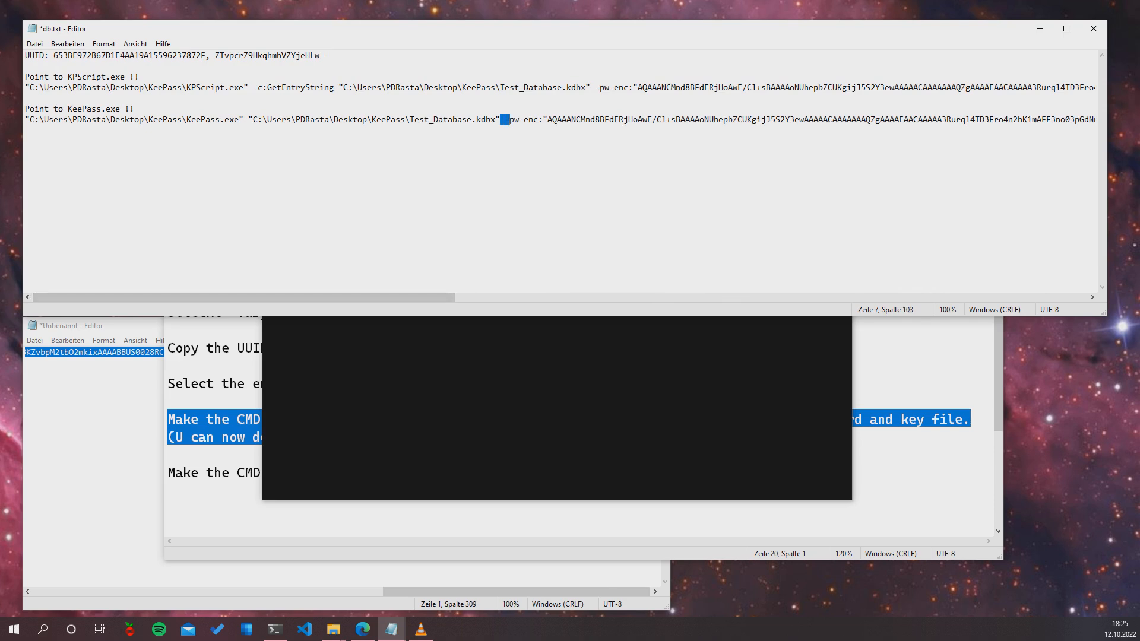
# Clear the stray selection near -pw-enc and place the cursor at the start of the KeePass.exe line
pyautogui.moveTo(249, 119); pyautogui.dragTo(253, 119)
pyautogui.click(148, 120)
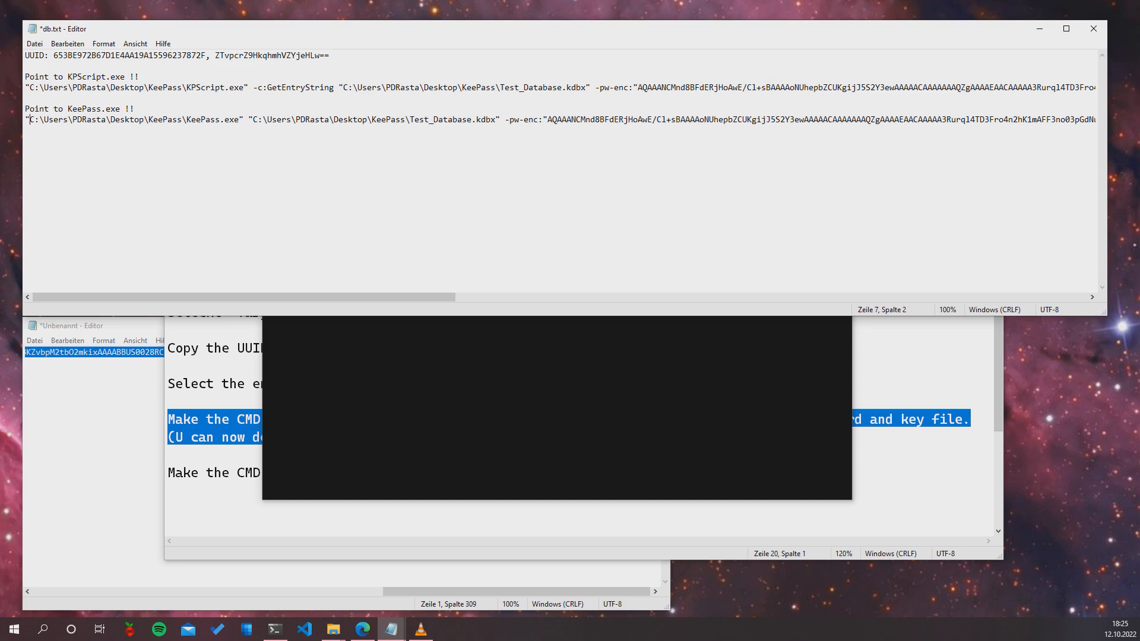
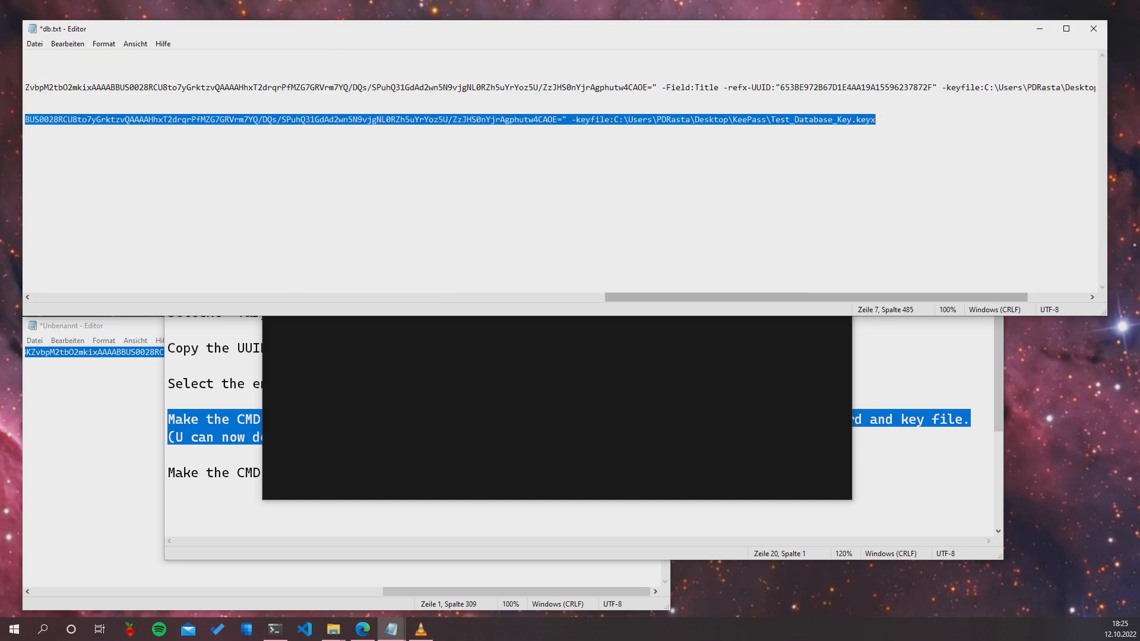
# Run the pasted KeePass.exe -pw-enc -keyfile command, check the DB entry, then close KeePass
pyautogui.hotkey('alt', 'Tab')
pyautogui.write('"C:\\Users\\PDRasta\\Desktop\\KeePass\\KeePass.exe" "C:\\Users\\PDRasta\\Desktop\\KeePass\\Test_Database.kdbx" -pw-enc:"AQAAANCMnd8BFdERjHoAwE/Cl+sBAAAAoNUhepbZCUKg1jJ5S2Y3ewAAAAACAAAAAAAQZgAAAAEAACAAAAA3Rurql4TD3Fro4n2hK1mAFF3no03pGdNuohe7Ngw3SgAAAAAOgAAAAAIAACAAAAB5ILAM+H6+cv1d71CSWbdAWuDbIxBKZvbpM2tbO2mkixAAAABBUS0028RCU8to7yGrktzvQAAAAHhxT2drqrPfMZG7GRVrm7YQ/DQs/SPuhQ31GdAd2wn5N9vjgNL0RZh5uYrYoz5U/ZzJHS0nYjrAgphutw4CAOE=" -keyfile:C:\\Users\\PDRasta\\Desktop\\KeePass\\Test_Database_Key.keyx')
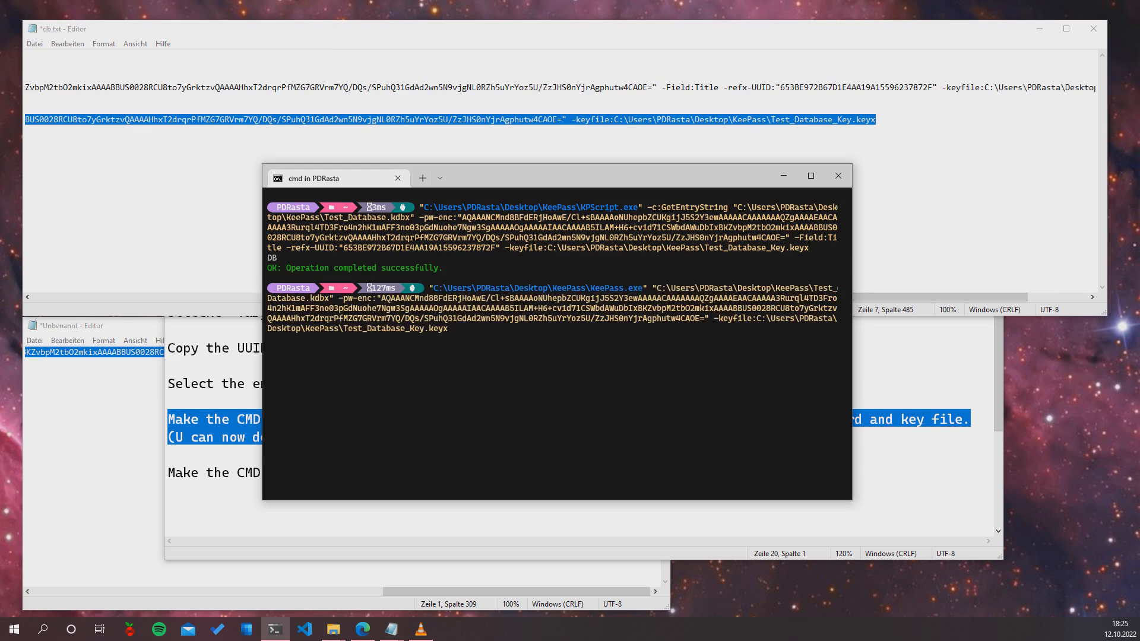
pyautogui.press('Return')
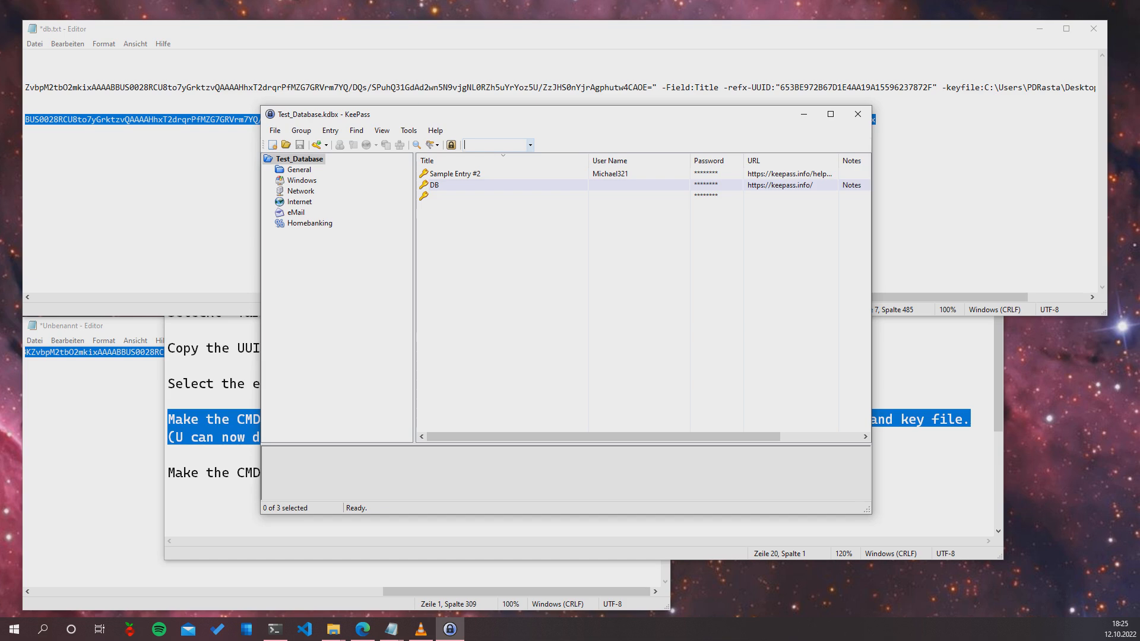
pyautogui.doubleClick(435, 185)
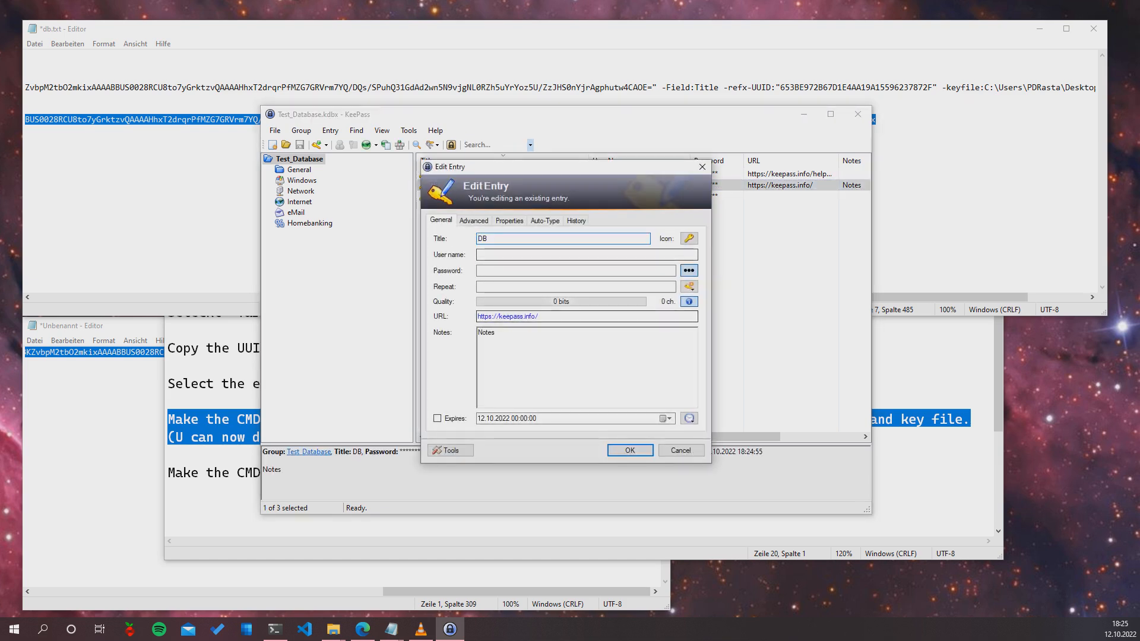
pyautogui.click(681, 450)
pyautogui.click(857, 114)
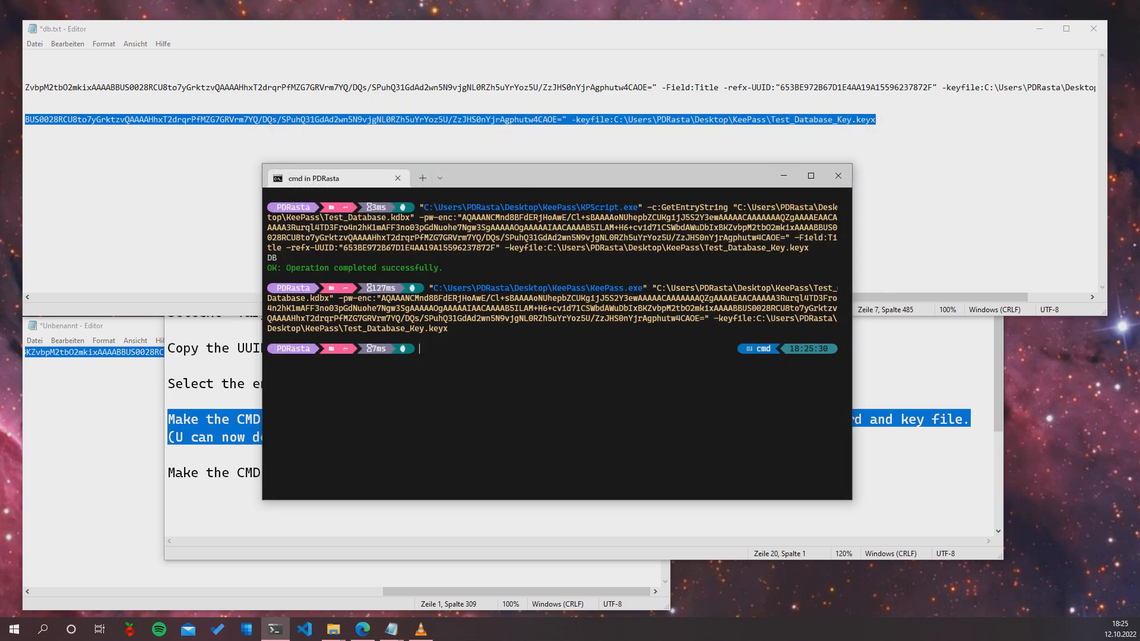
# Run the same launch command a second time and close the reopened database
pyautogui.write('"C:\\Users\\PDRasta\\Desktop\\KeePass\\KeePass.exe" "C:\\Users\\PDRasta\\Desktop\\KeePass\\Test_Database.kdbx" -pw-enc:"AQAAANCMnd8BFdERjHoAwE/Cl+sBAAAAoNUhepbZCUKg1jJ5S2Y3ewAAAAACAAAAAAAQZgAAAAEAACAAAAA3Rurql4TD3Fro4n2hK1mAFF3no03pGdNuohe7Ngw3SgAAAAAOgAAAAAIAACAAAAB5ILAM+H6+cv1d71CSWbdAWuDbIxBKZvbpM2tbO2mk1xAAAABBUS0028RCU8to7yGrktzvQAAAAHhxT2drqrPfMZG7GRVrm7YQ/DQs/SPuhQ31GdAd2wn5N9vjgNL0RZh5uYrYoz5U/ZzJHS0nYjrAgphutw4CAOE=" -keyfile:C:\\Users\\PDRasta\\Desktop\\KeePass\\Test_Database_Key.keyx')
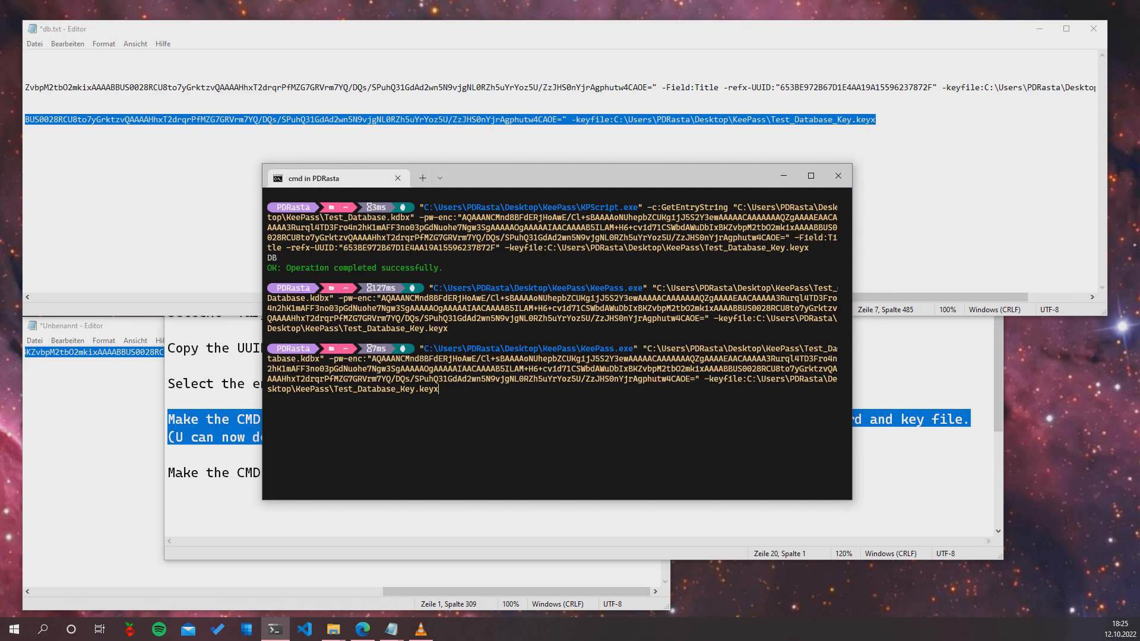
pyautogui.press('Return')
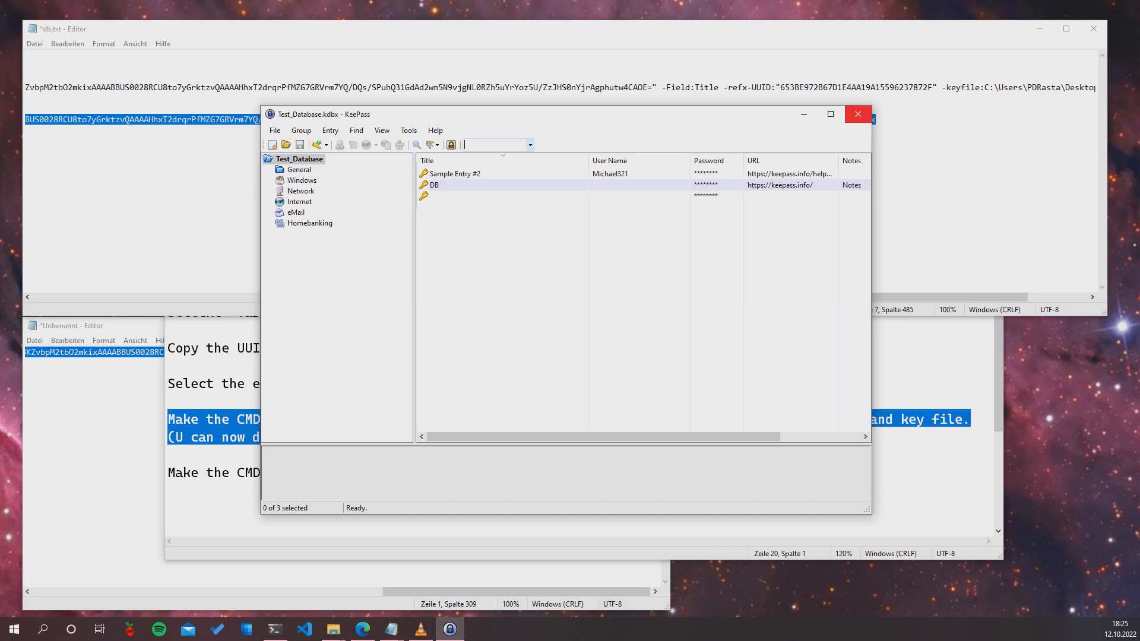
pyautogui.click(857, 114)
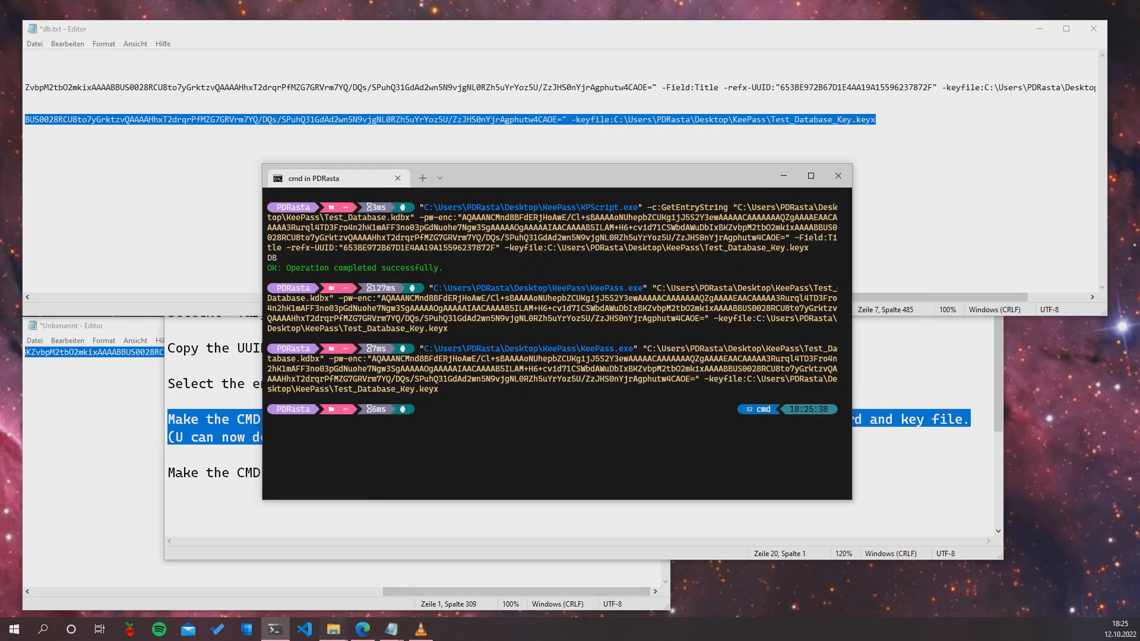
# Unlock Test_Database.kdbx from the KeePass folder with its master password, then show the KeePaas.txt notes
pyautogui.moveTo(333, 629)
pyautogui.click(279, 573)
pyautogui.scroll(-1, 475, 469)
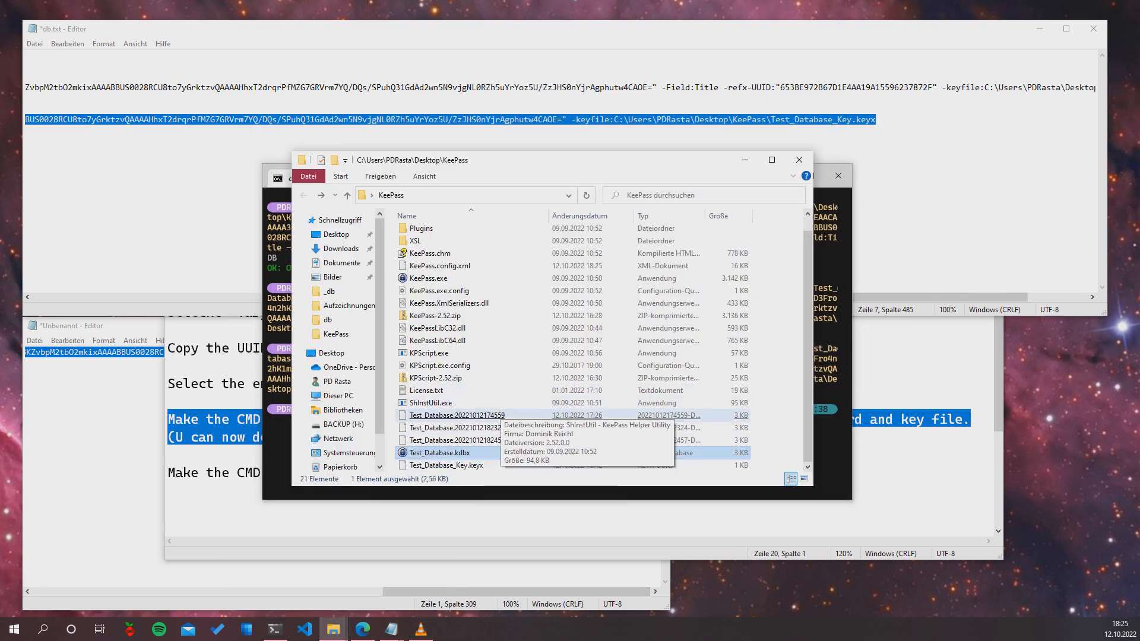
pyautogui.doubleClick(439, 453)
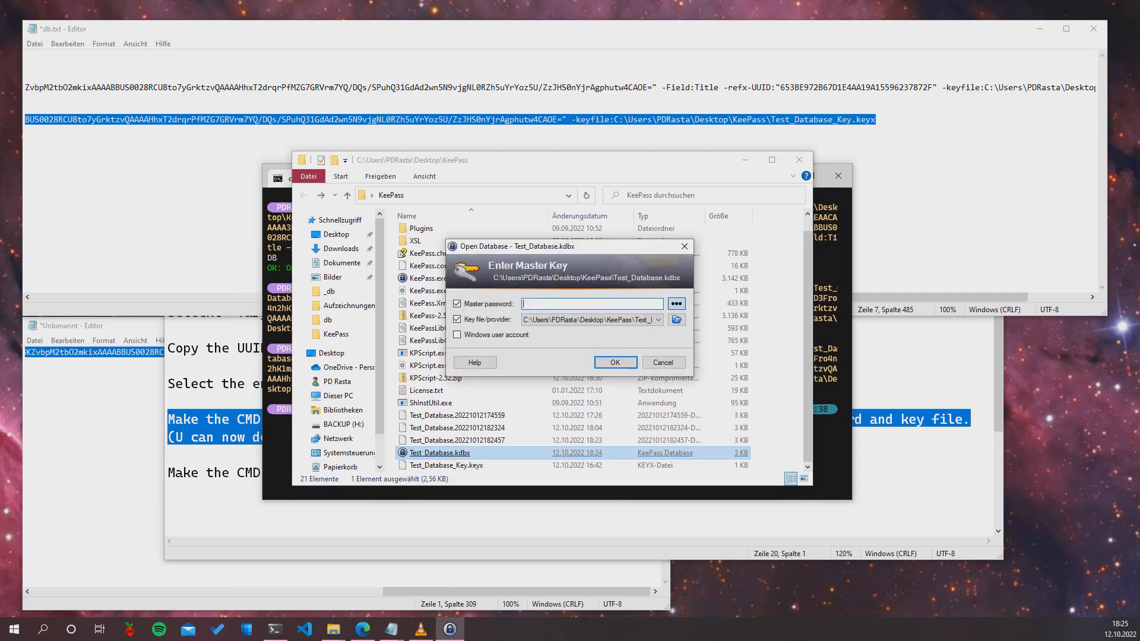
pyautogui.write('••••••••••')
pyautogui.press('Return')
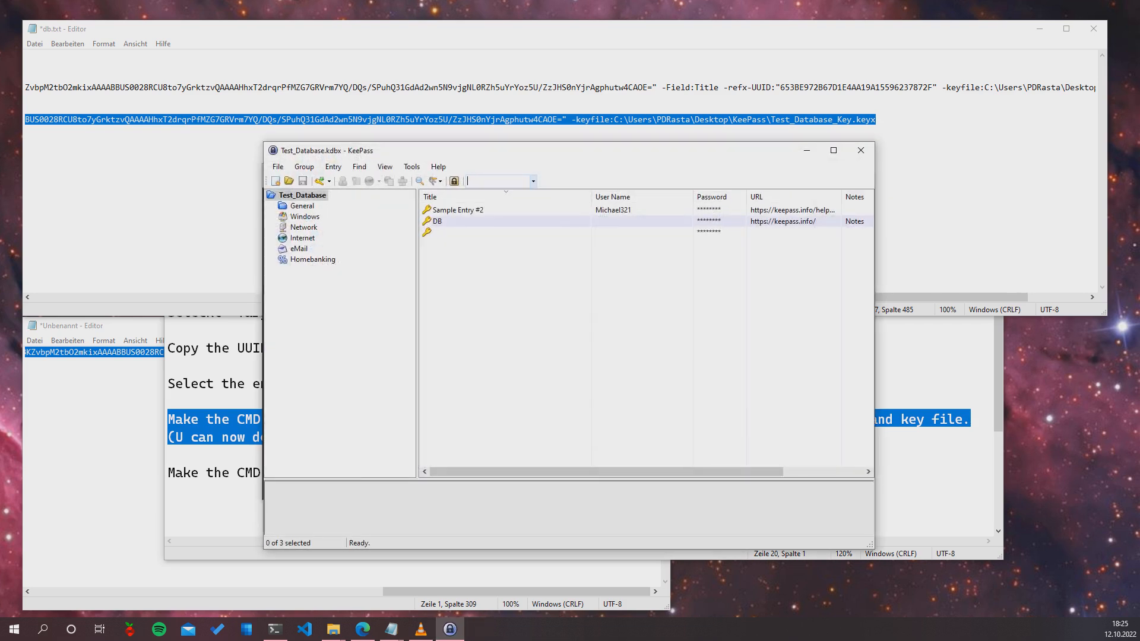
pyautogui.click(169, 490)
pyautogui.scroll(-3, 579, 303)
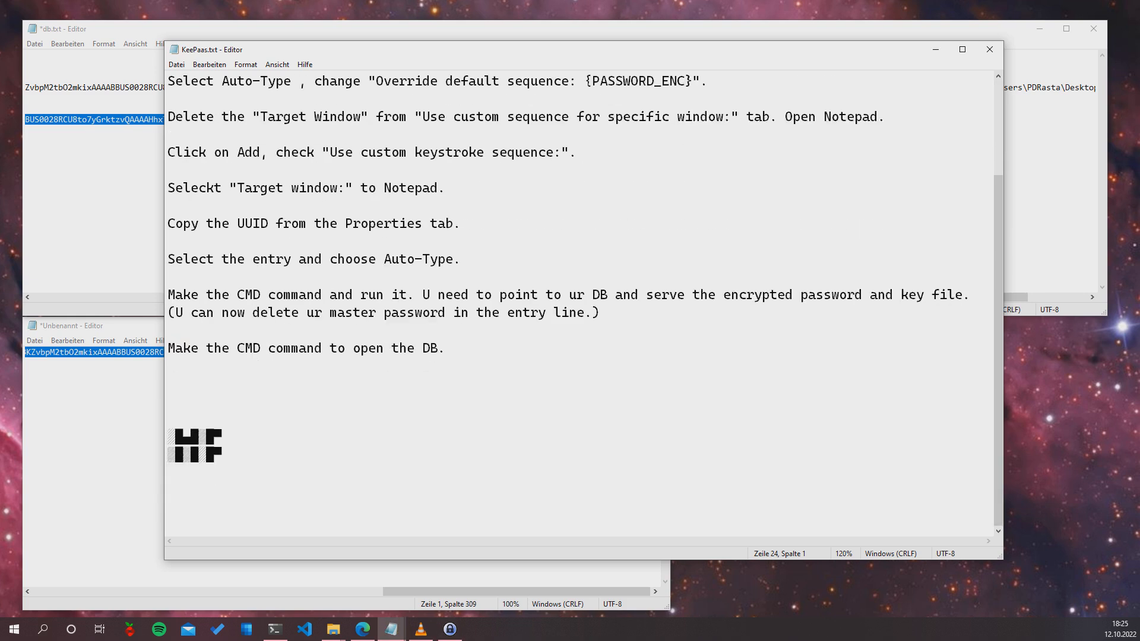